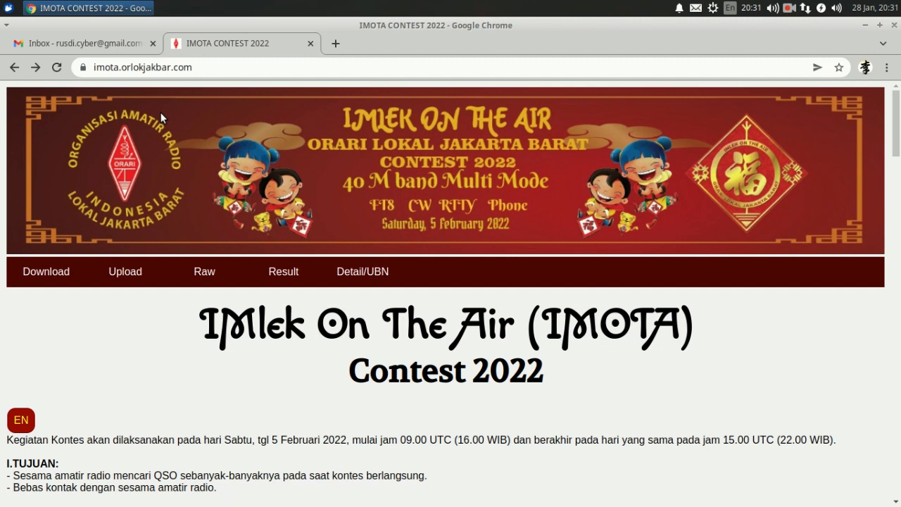
# Step: Go to the IMOTA Contest Online Logging page from the Upload menu
pyautogui.click(228, 66)
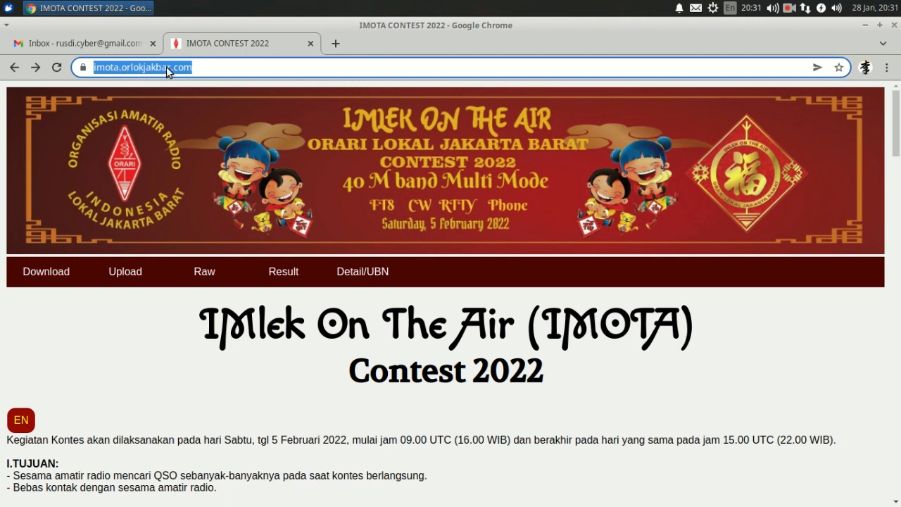
pyautogui.click(202, 68)
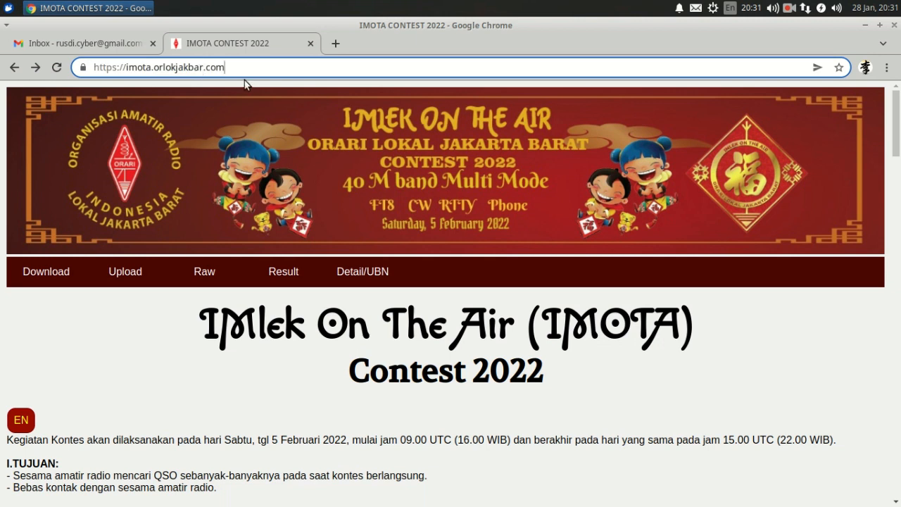
pyautogui.moveTo(133, 268)
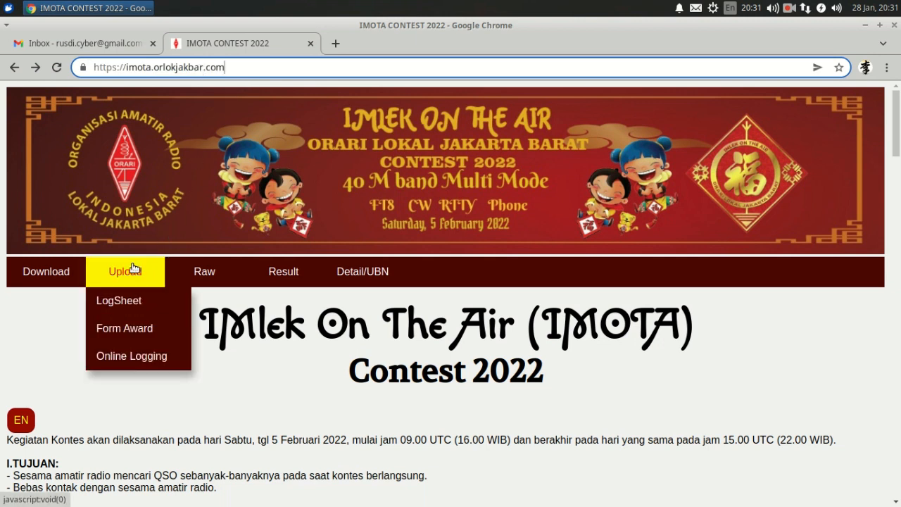
pyautogui.click(118, 357)
# Step: Enter the station's call sign and the contact e-mail address in the form
pyautogui.click(117, 362)
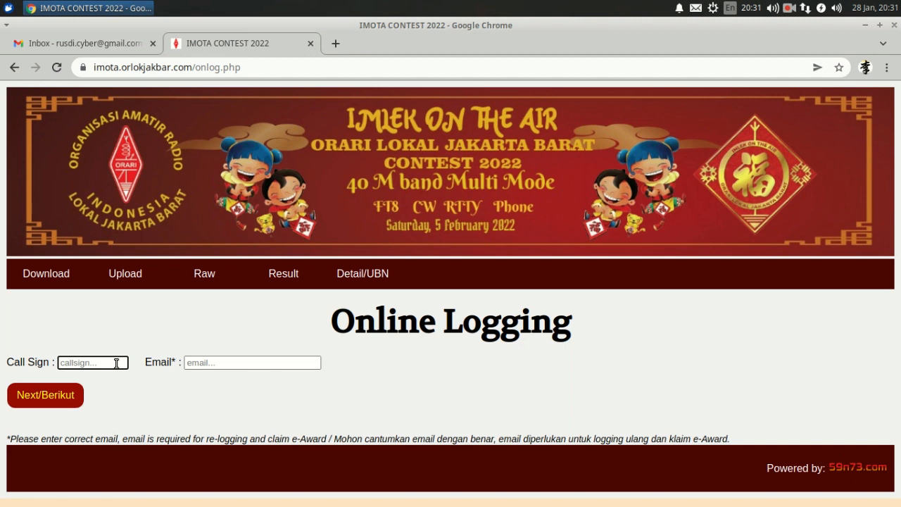
pyautogui.write('yc0aom')
pyautogui.click(244, 361)
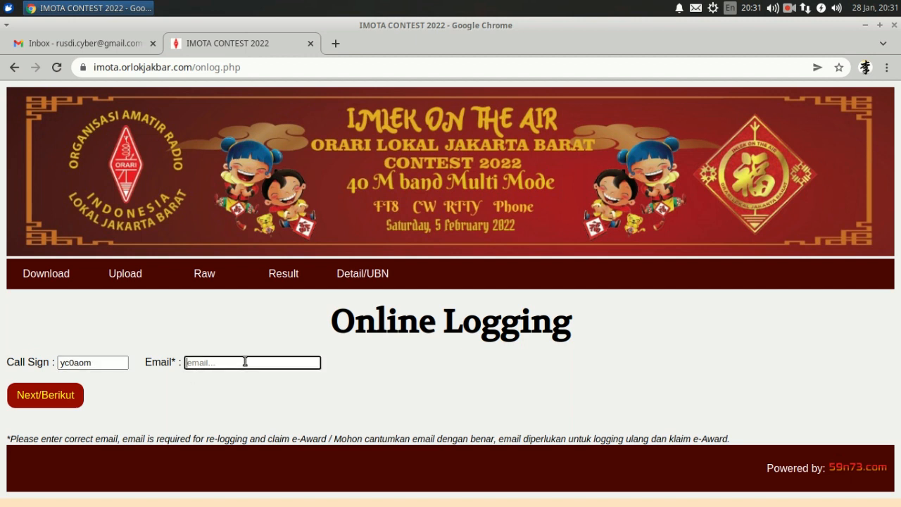
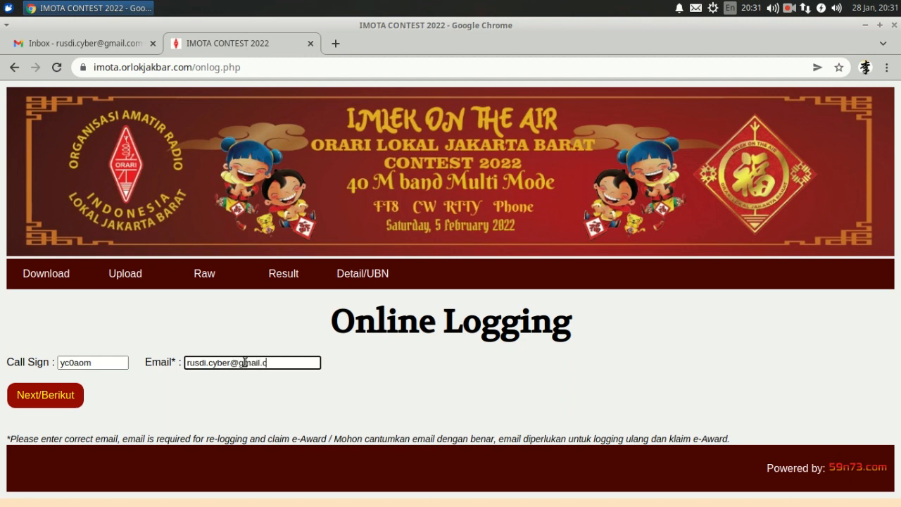
# Step: Continue to station details and enter grid square oi33 and CQ zone 28
pyautogui.click(54, 395)
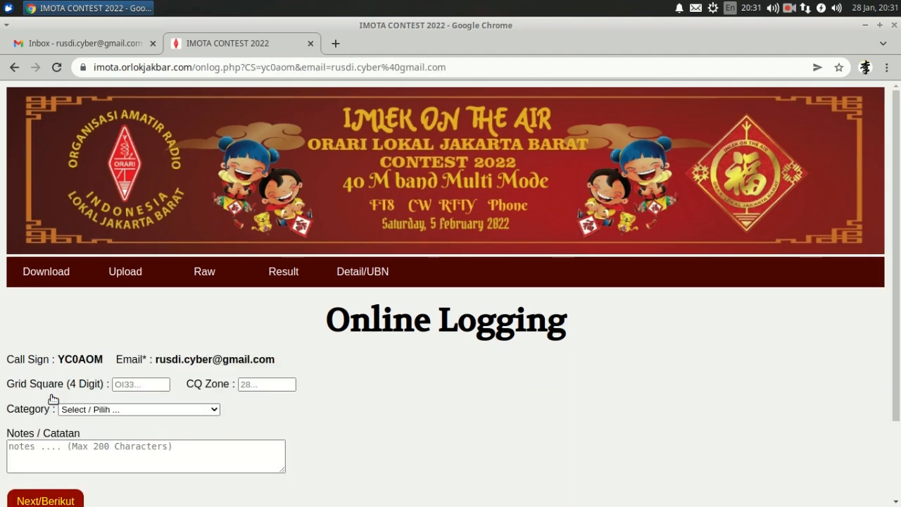
pyautogui.scroll(-3, 53, 399)
pyautogui.click(134, 291)
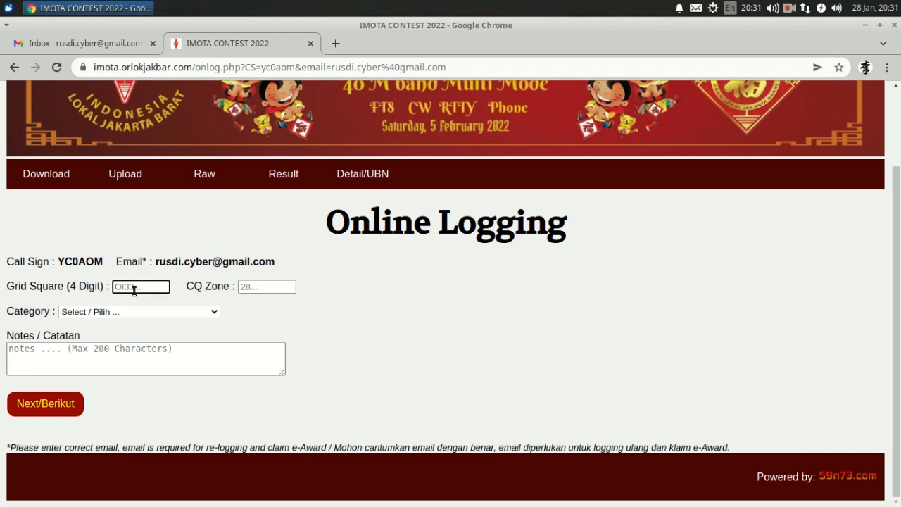
pyautogui.write('oi33')
pyautogui.click(262, 286)
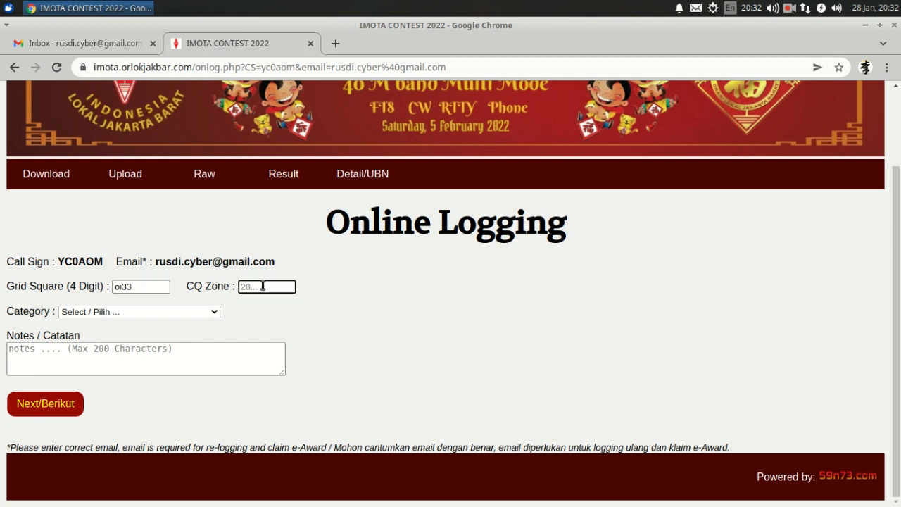
pyautogui.write('28')
# Step: Choose category YB Land Single Operator, Low Power, add note 'happy in cia', and submit
pyautogui.click(197, 311)
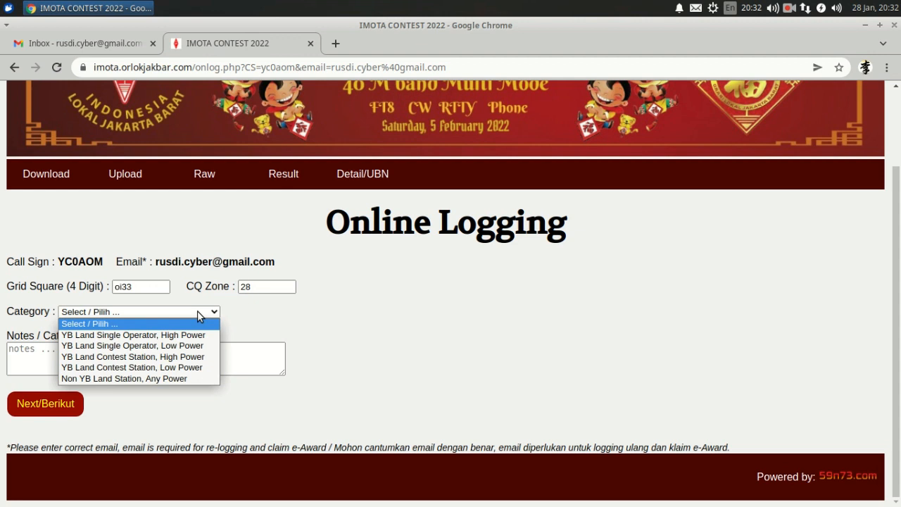
pyautogui.click(194, 346)
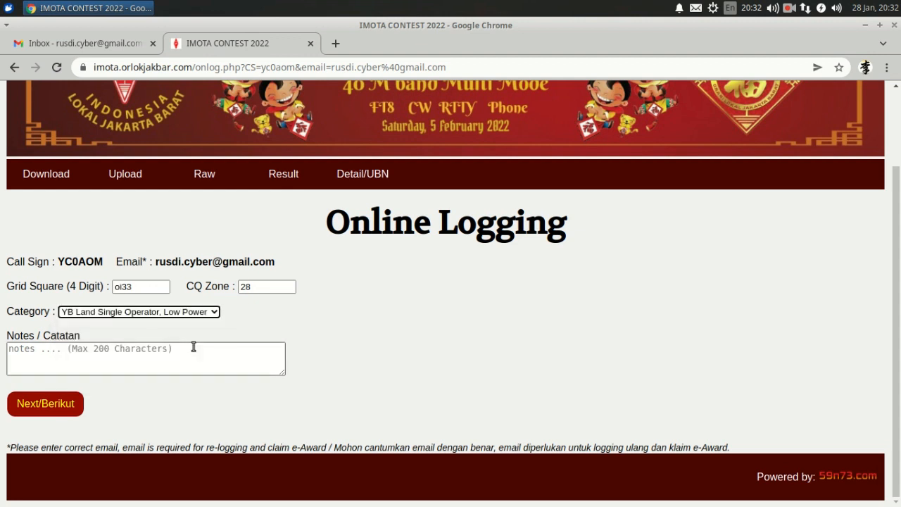
pyautogui.click(191, 356)
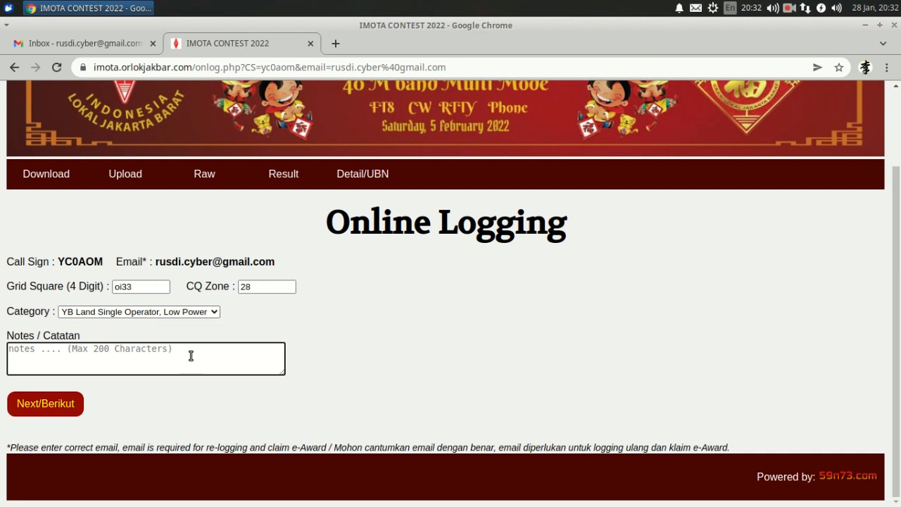
pyautogui.write('happy ')
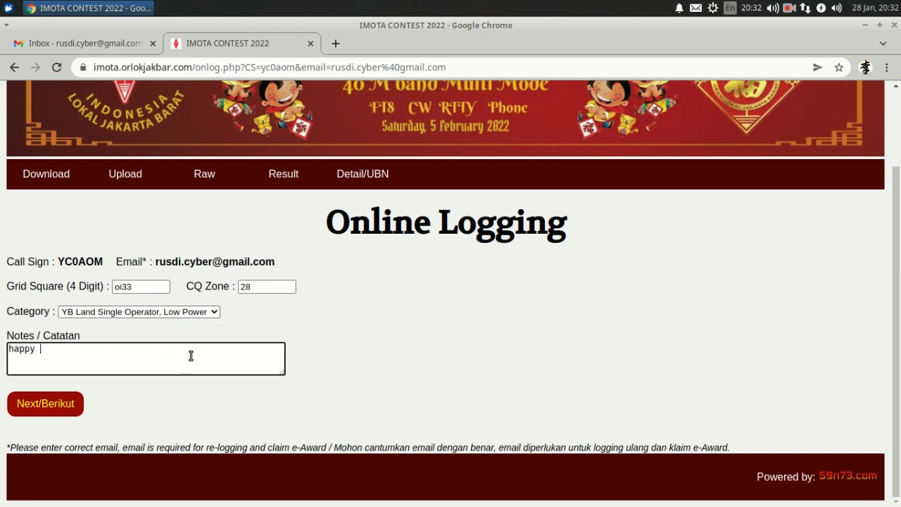
pyautogui.write('in cia')
pyautogui.click(59, 407)
pyautogui.click(60, 407)
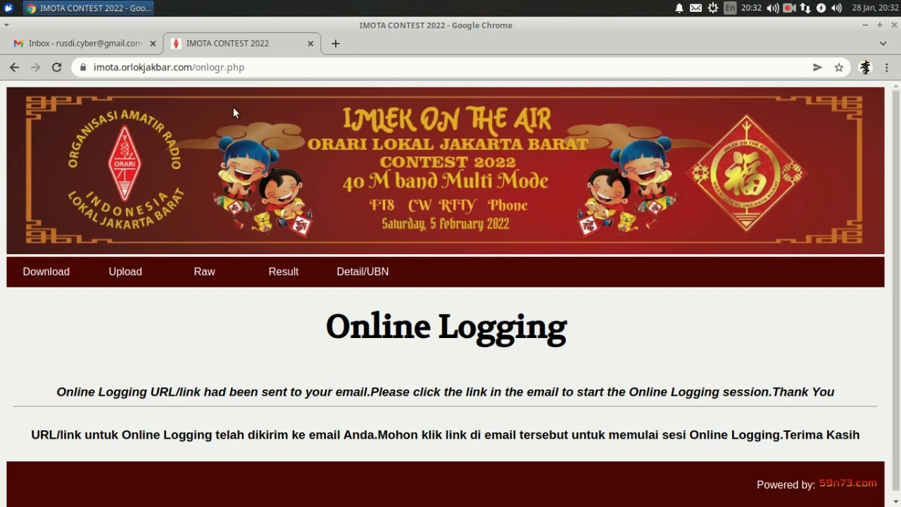
# Step: Refresh Gmail, open the IMOTA CONTEST 2022 message and follow its Klik disini link
pyautogui.click(79, 49)
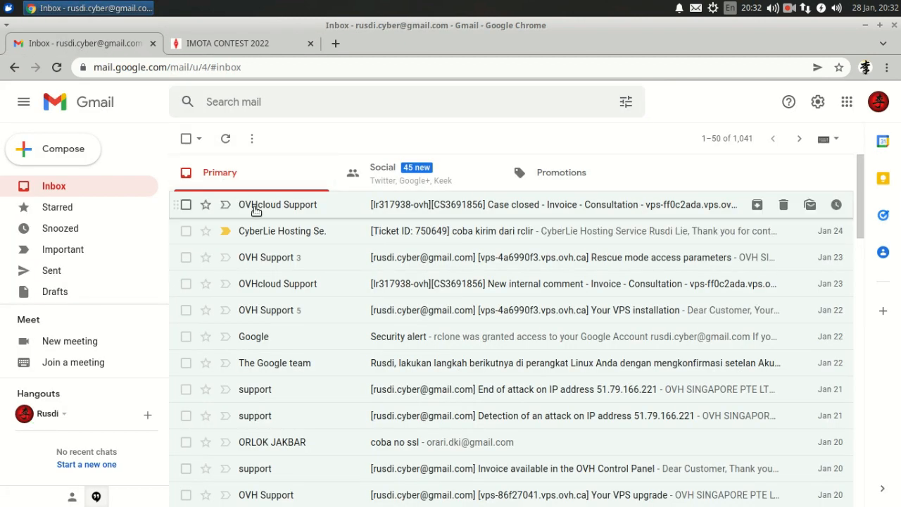
pyautogui.click(225, 139)
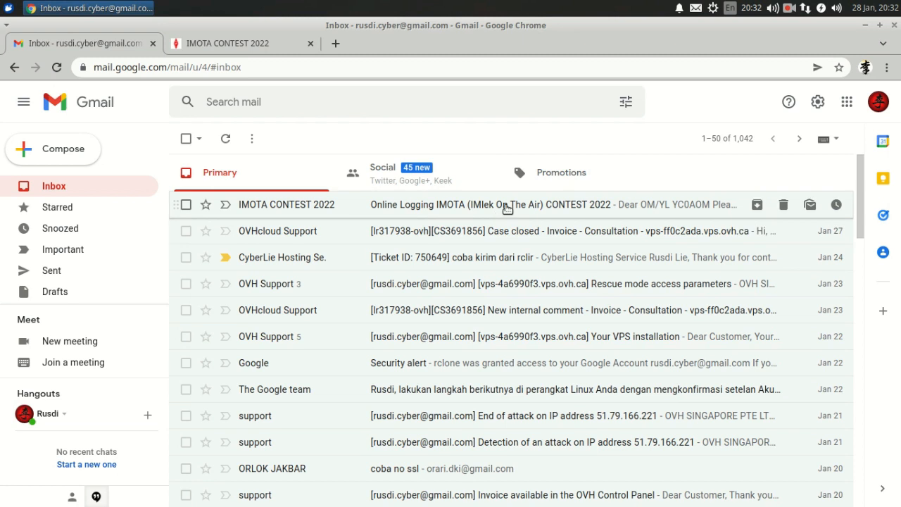
pyautogui.click(506, 207)
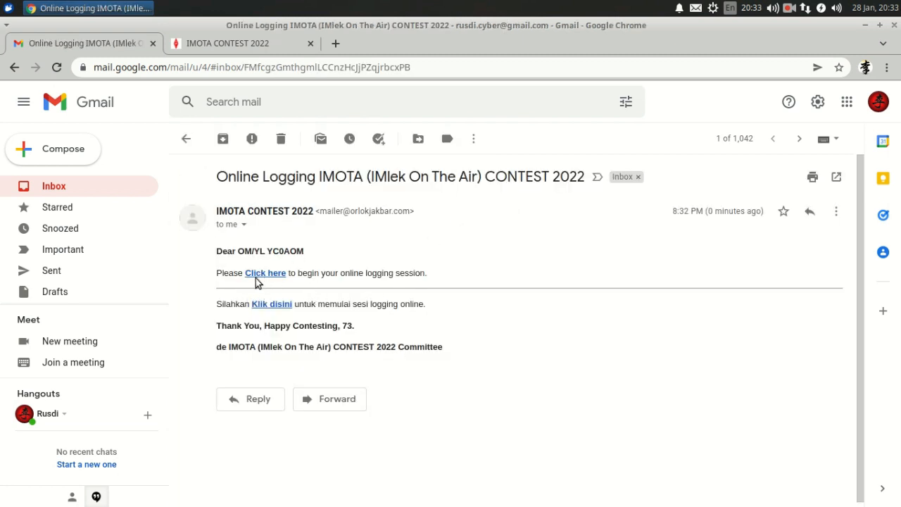
pyautogui.click(281, 307)
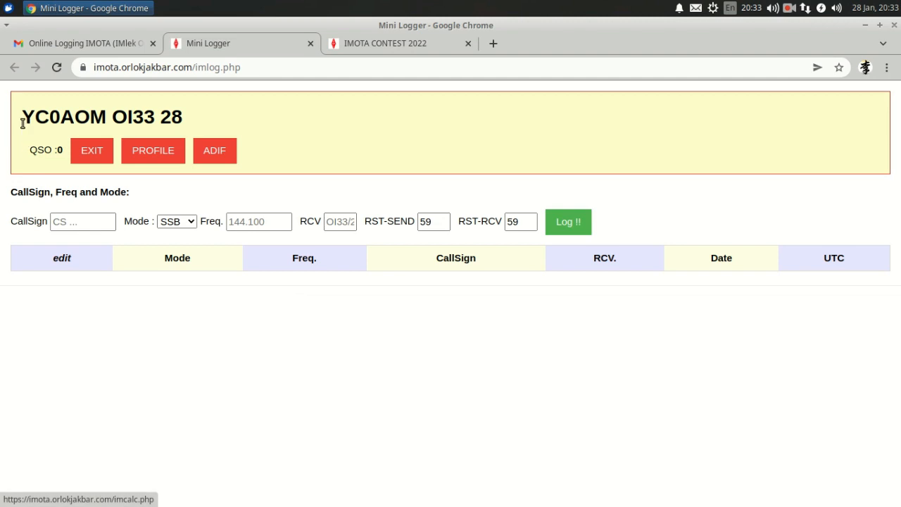
# Step: Enter the first contacted station's call sign with mode SSB
pyautogui.moveTo(23, 123); pyautogui.dragTo(155, 117)
pyautogui.click(114, 118)
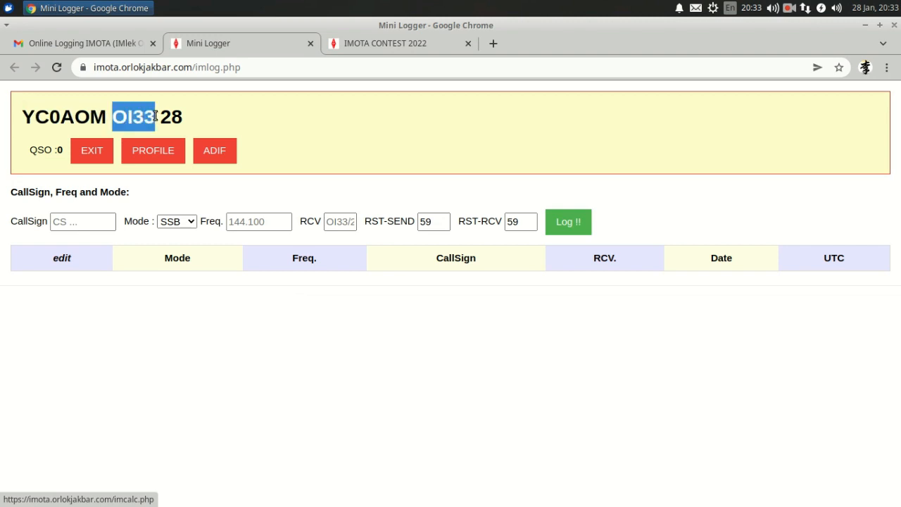
pyautogui.click(166, 117)
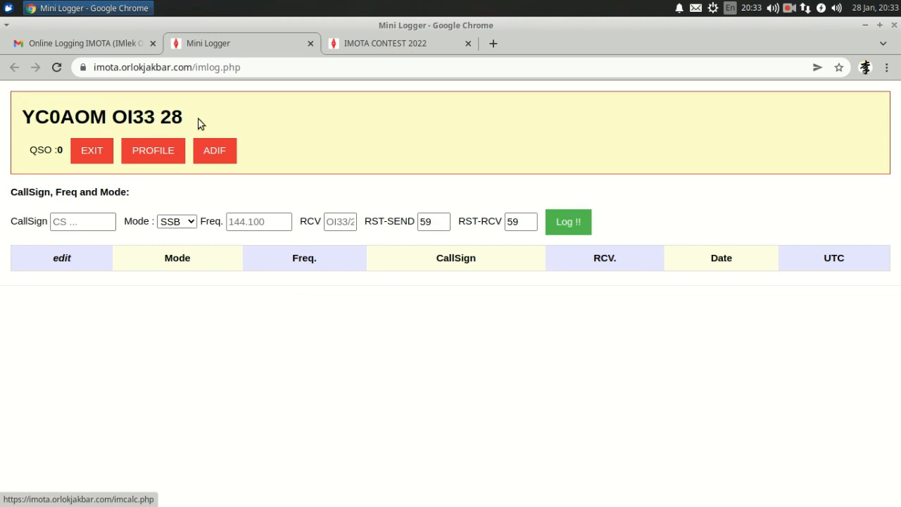
pyautogui.click(87, 222)
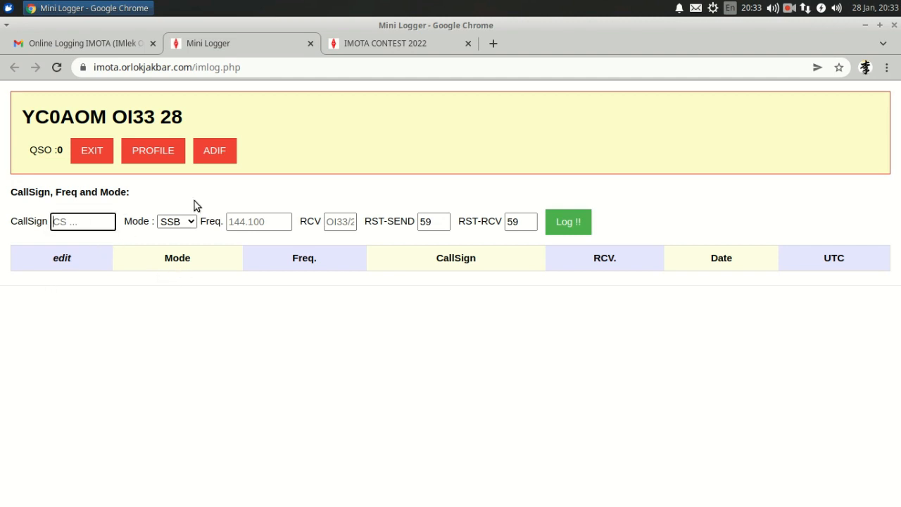
pyautogui.write('yc0bas')
pyautogui.click(189, 224)
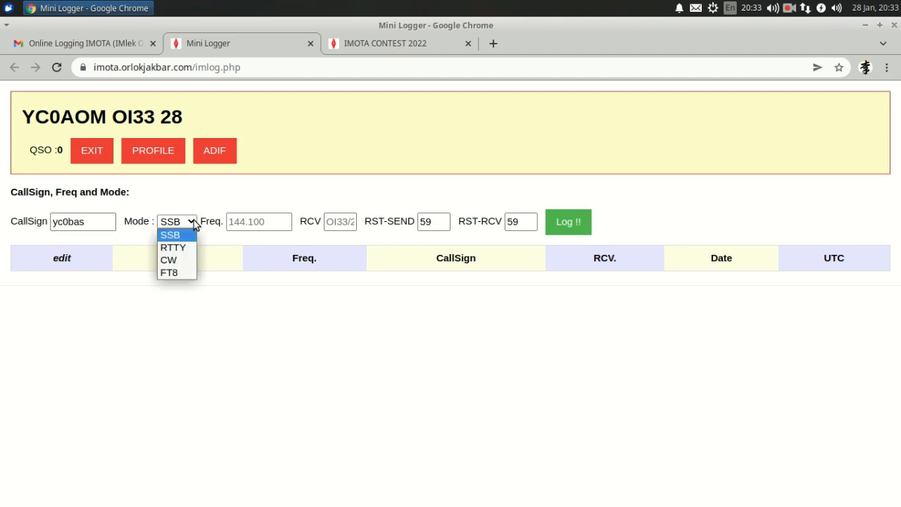
pyautogui.click(195, 224)
# Step: Log the SSB contact at frequency 7135 with received exchange OI32
pyautogui.click(257, 220)
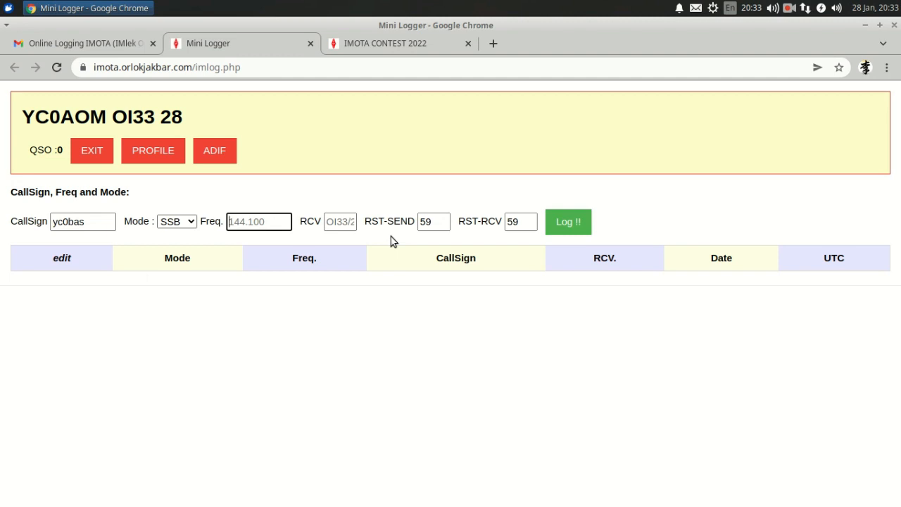
pyautogui.write('7135')
pyautogui.click(349, 226)
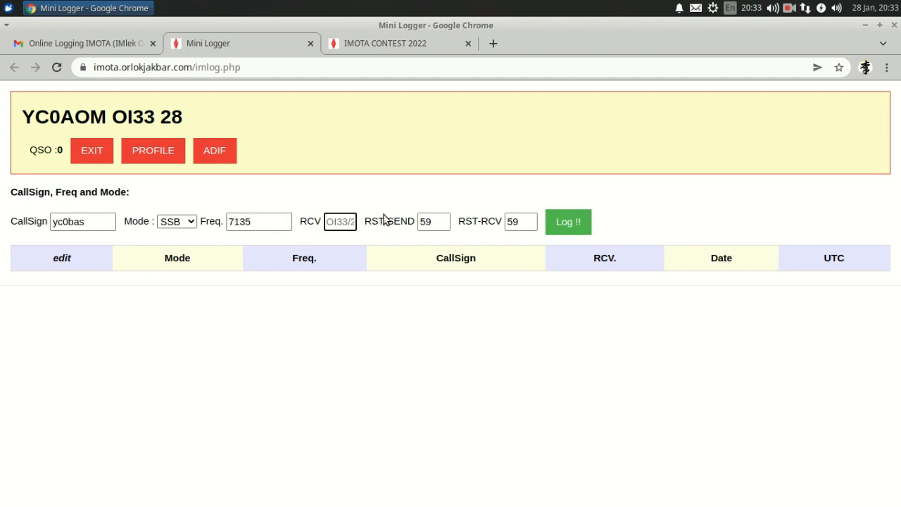
pyautogui.write('oi32')
pyautogui.click(576, 223)
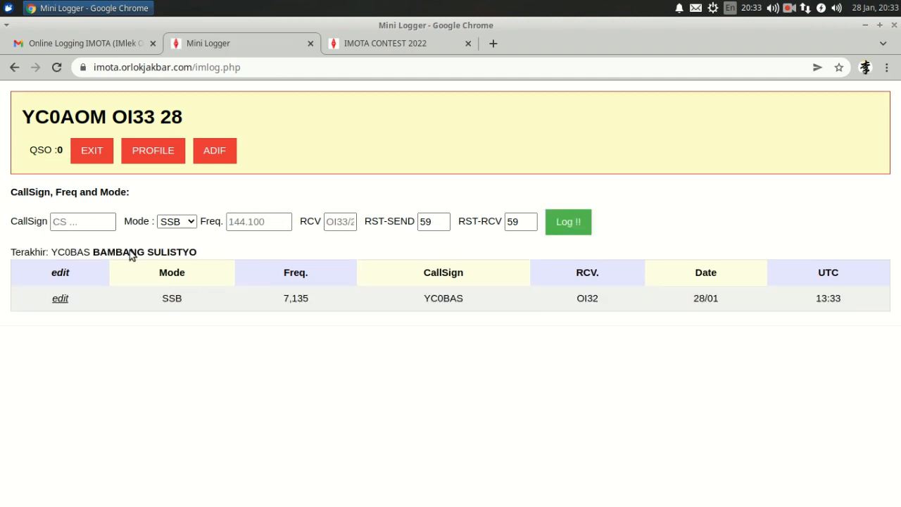
pyautogui.click(81, 223)
# Step: Enter the second contact's call sign, mode RTTY and frequency 7040
pyautogui.click(82, 223)
pyautogui.write('yb0p')
pyautogui.write('or')
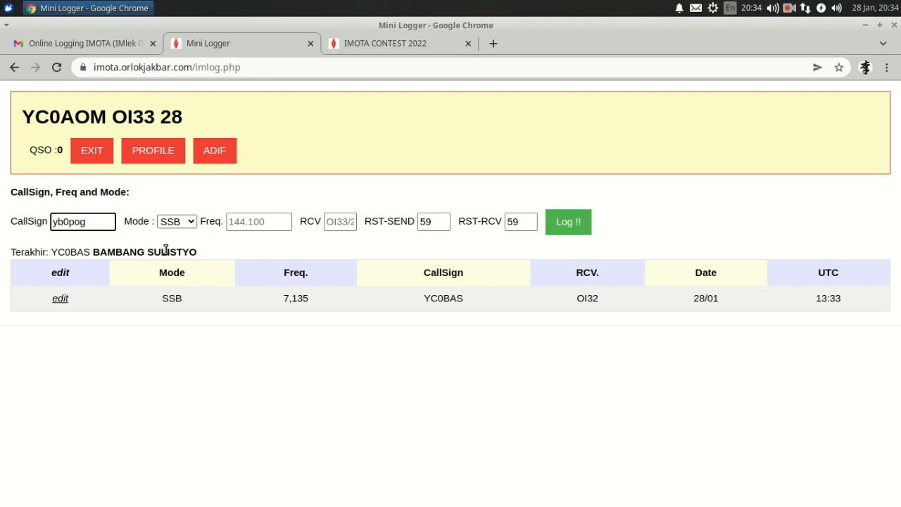
pyautogui.click(189, 222)
pyautogui.click(185, 247)
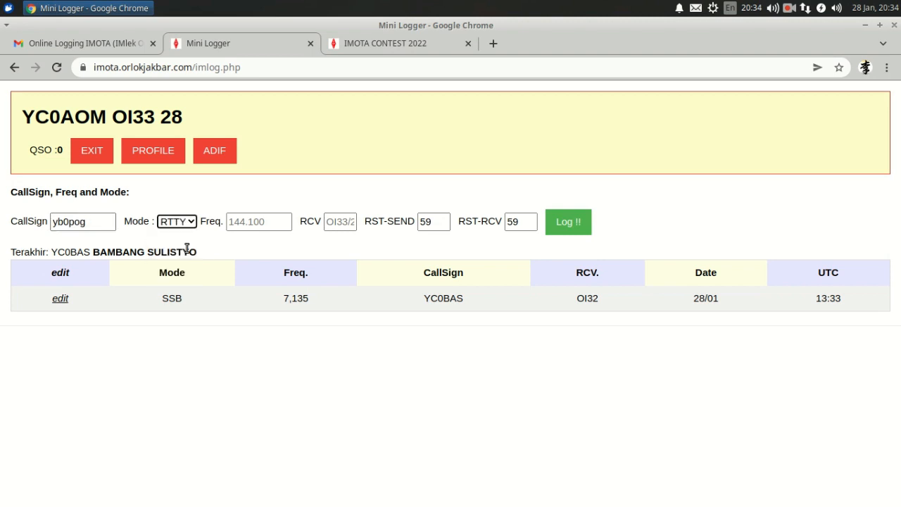
pyautogui.click(277, 223)
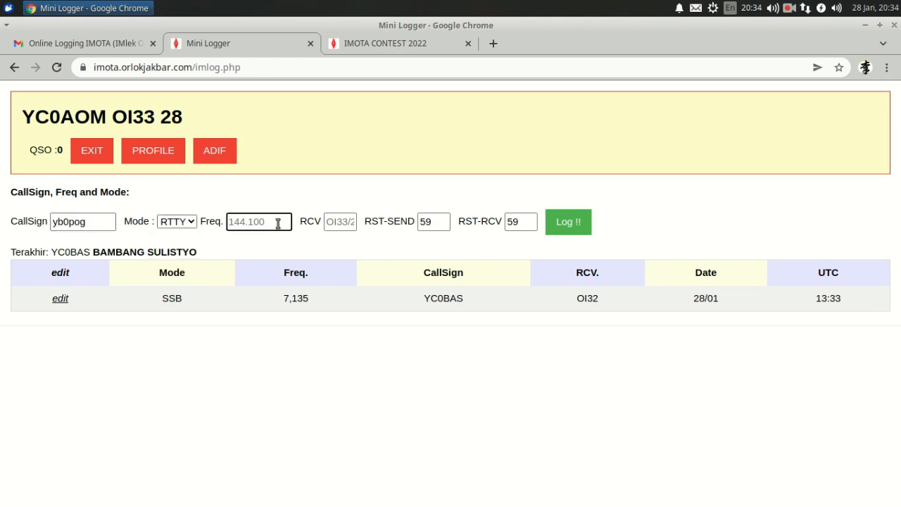
pyautogui.write('7040')
# Step: Log the RTTY contact with received exchange OI29 and 599 reports sent and received
pyautogui.press('Tab')
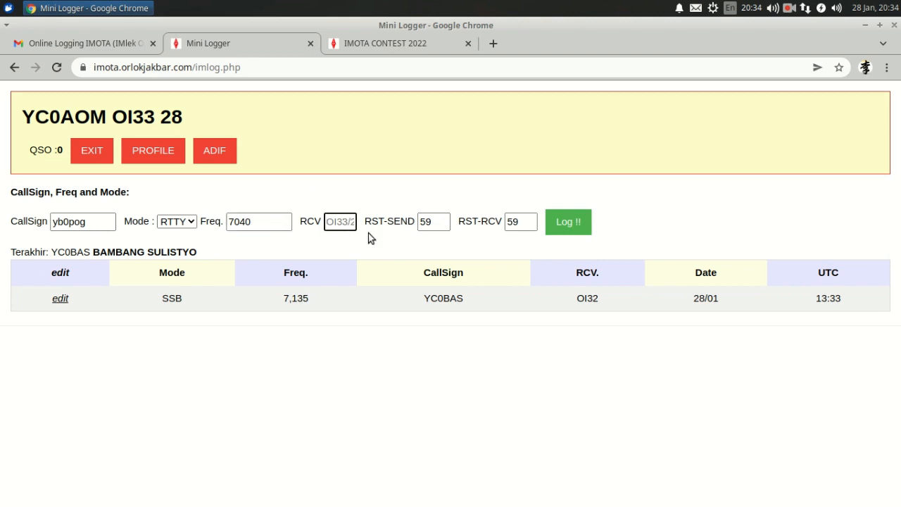
pyautogui.write('oi29')
pyautogui.click(435, 223)
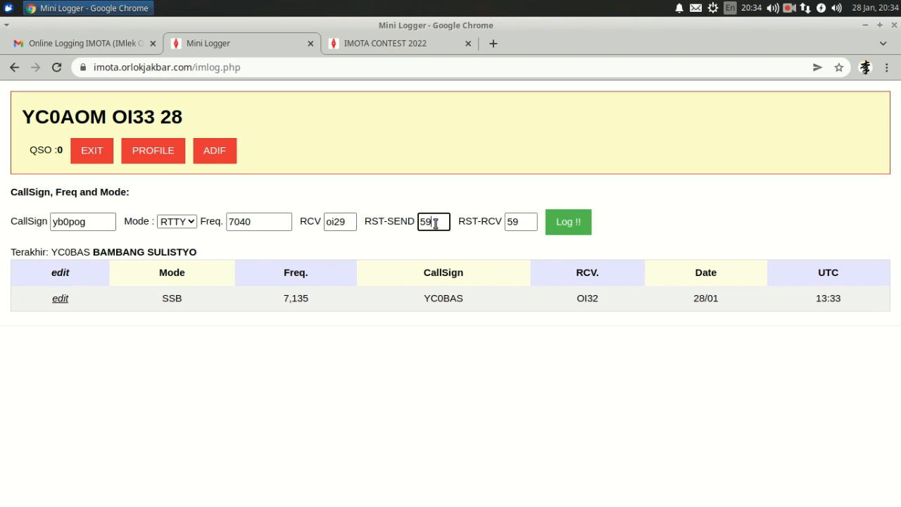
pyautogui.write('9')
pyautogui.click(527, 224)
pyautogui.write('9')
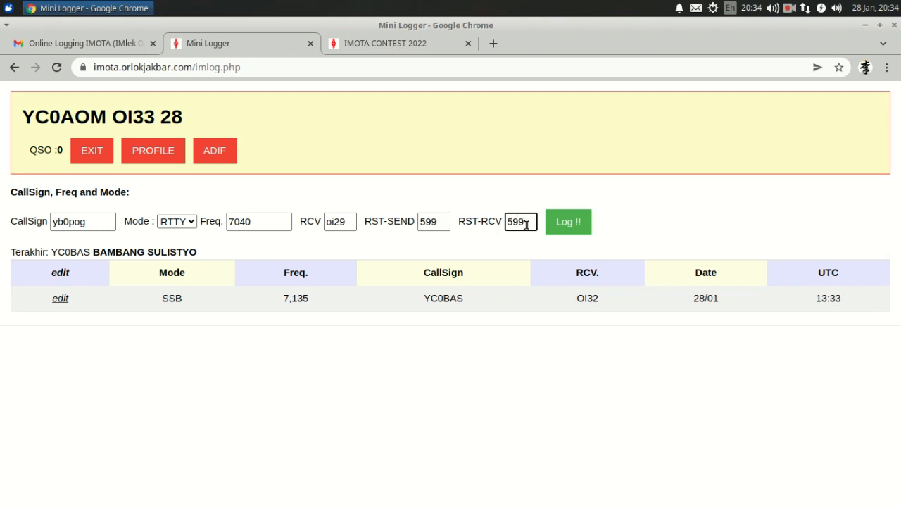
pyautogui.click(553, 221)
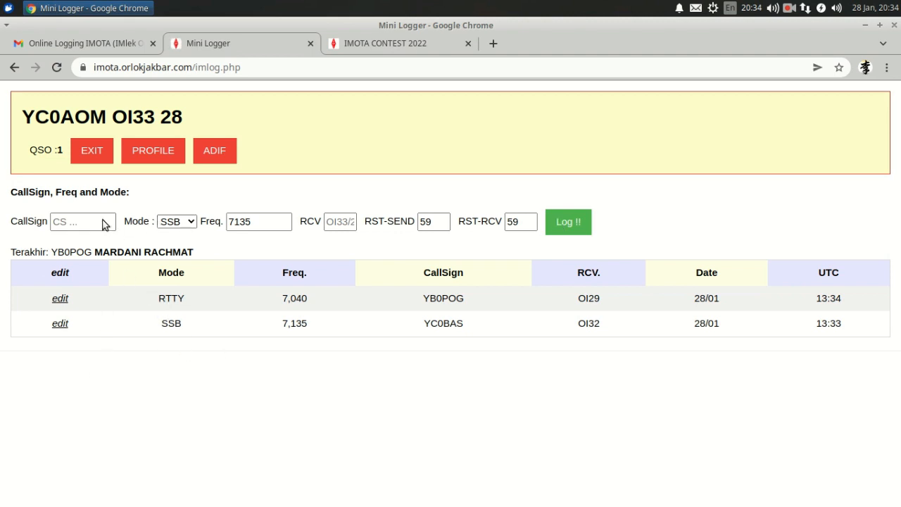
# Step: Enter the third contact's call sign, mode CW and frequency 7010
pyautogui.click(66, 223)
pyautogui.click(66, 222)
pyautogui.write('y')
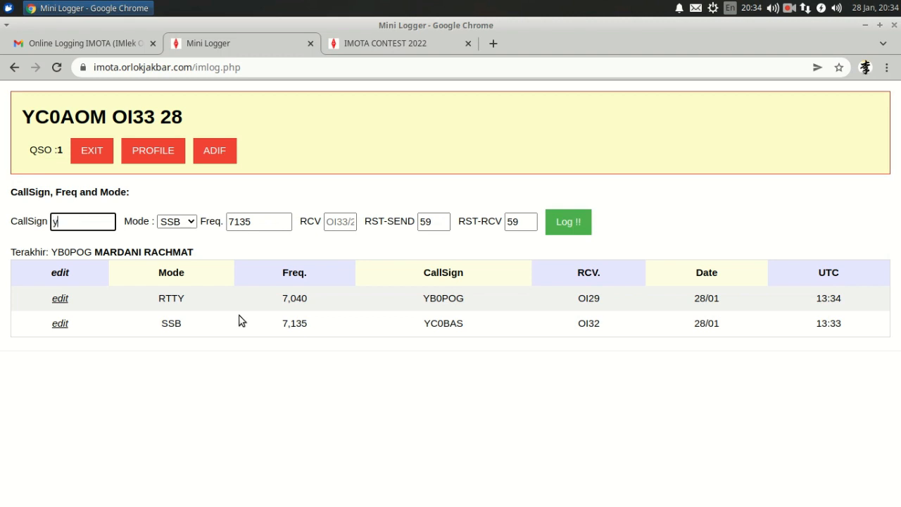
pyautogui.write('b0okr')
pyautogui.click(191, 223)
pyautogui.click(176, 259)
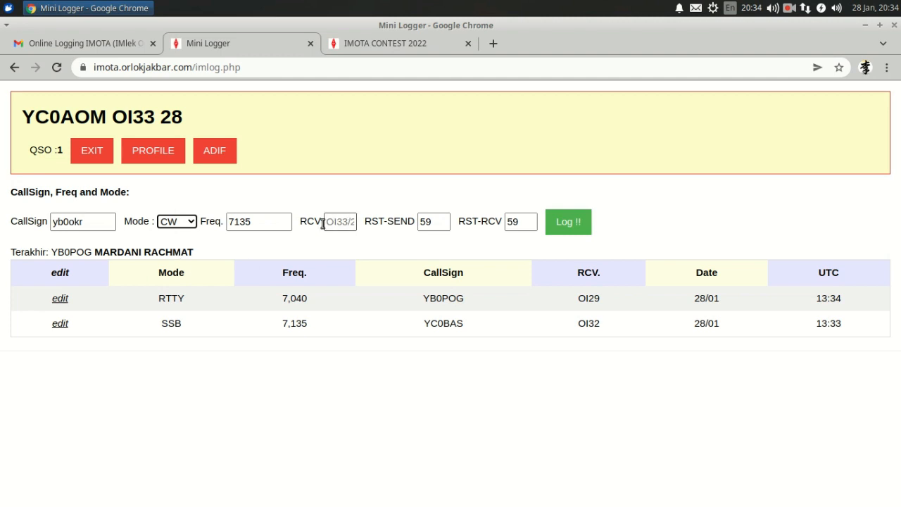
pyautogui.doubleClick(258, 221)
pyautogui.write('7')
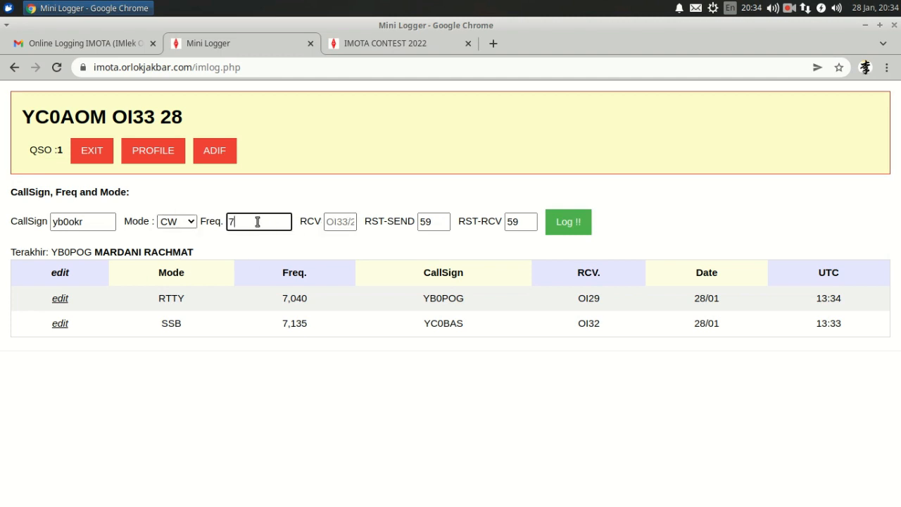
pyautogui.write('010')
# Step: Log the CW contact with received exchange 28 and 5nn reports both ways
pyautogui.click(348, 223)
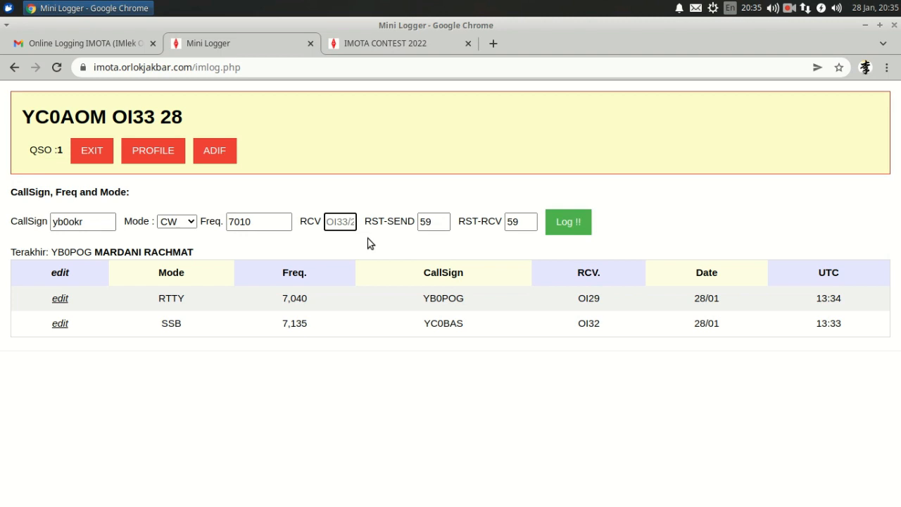
pyautogui.write('28')
pyautogui.click(438, 221)
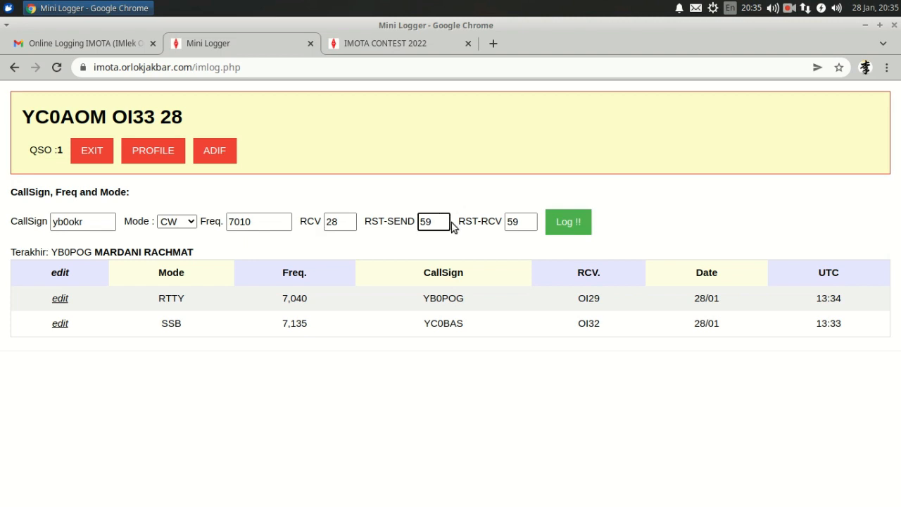
pyautogui.press('BackSpace')
pyautogui.write('nn')
pyautogui.click(528, 221)
pyautogui.press('BackSpace')
pyautogui.write('n')
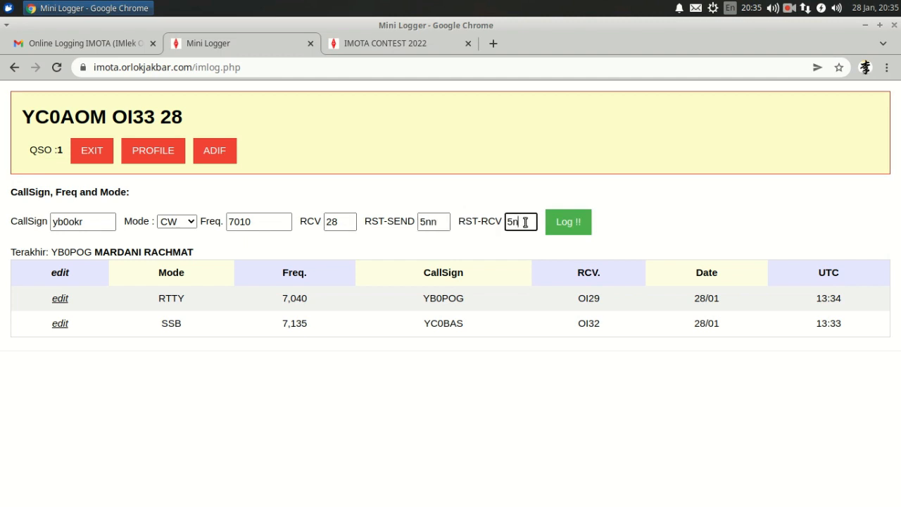
pyautogui.write('n')
pyautogui.click(576, 229)
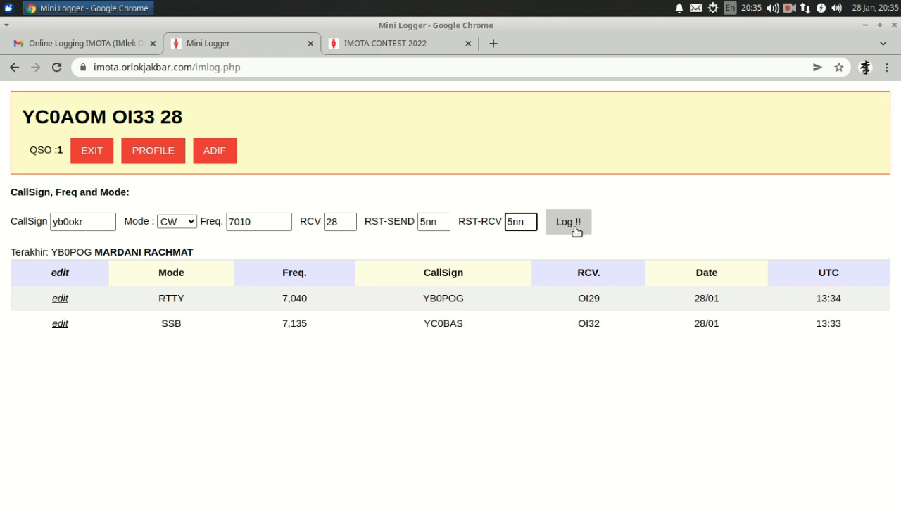
pyautogui.click(92, 223)
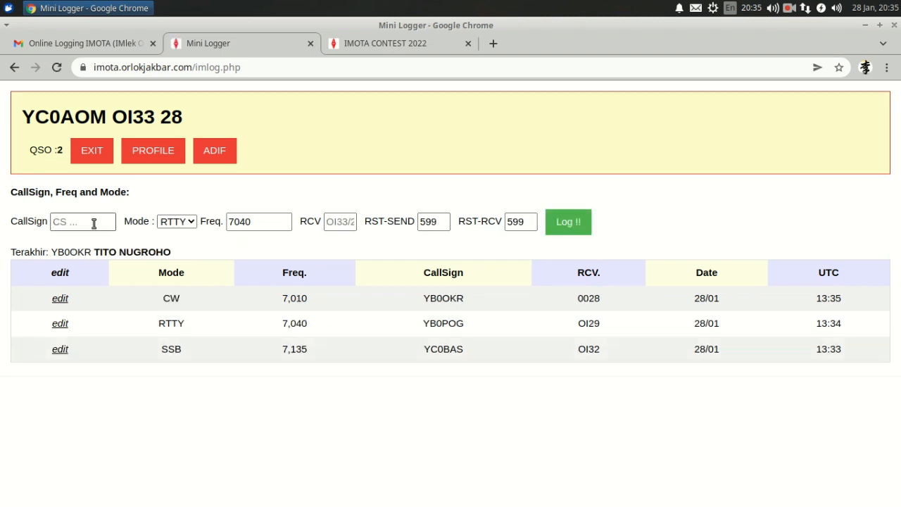
# Step: Enter the fourth contact's call sign, mode FT8 and frequency 7074
pyautogui.click(92, 223)
pyautogui.write('yd')
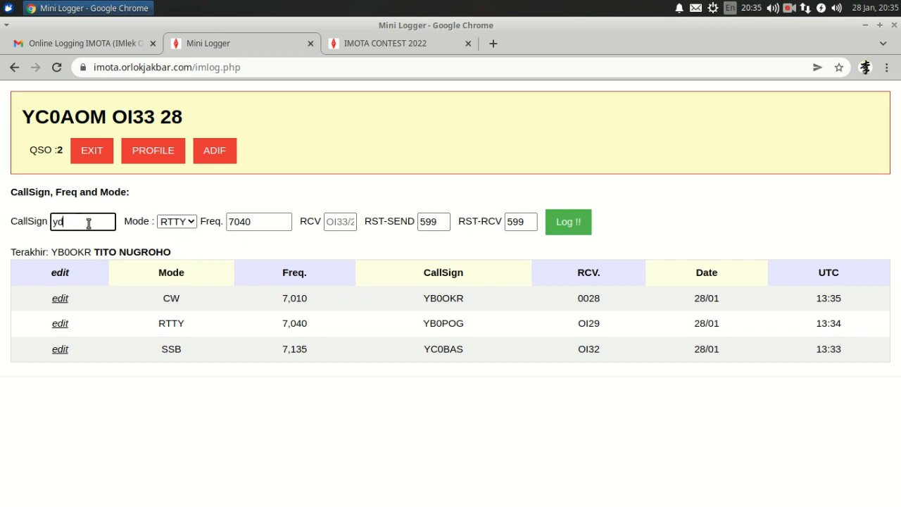
pyautogui.write('0aun')
pyautogui.click(189, 224)
pyautogui.click(176, 272)
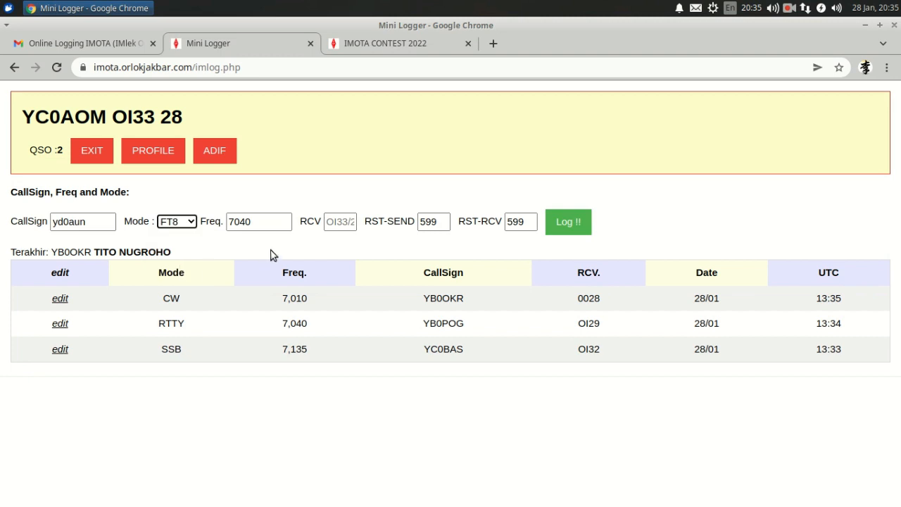
pyautogui.doubleClick(266, 225)
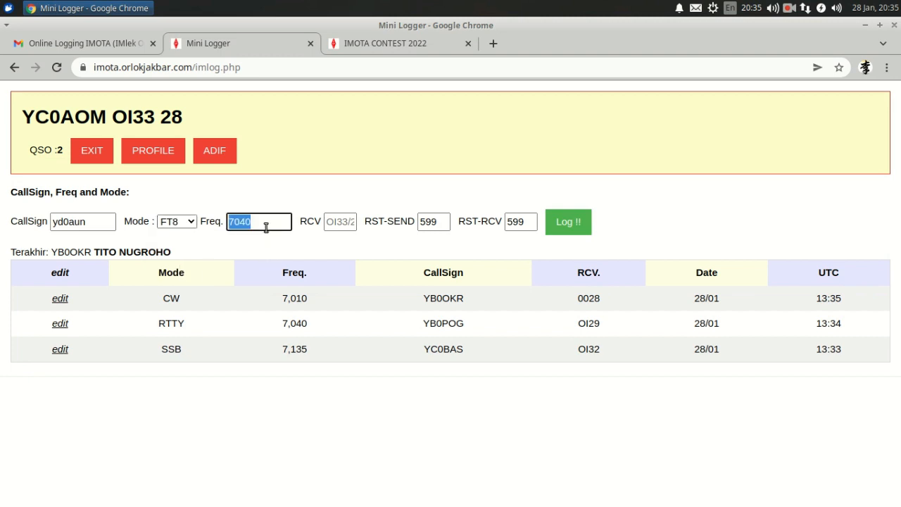
pyautogui.write('7074')
# Step: Log the FT8 contact with exchange OI28, reports -5 sent and -10 received, then open the SSB entry
pyautogui.click(350, 222)
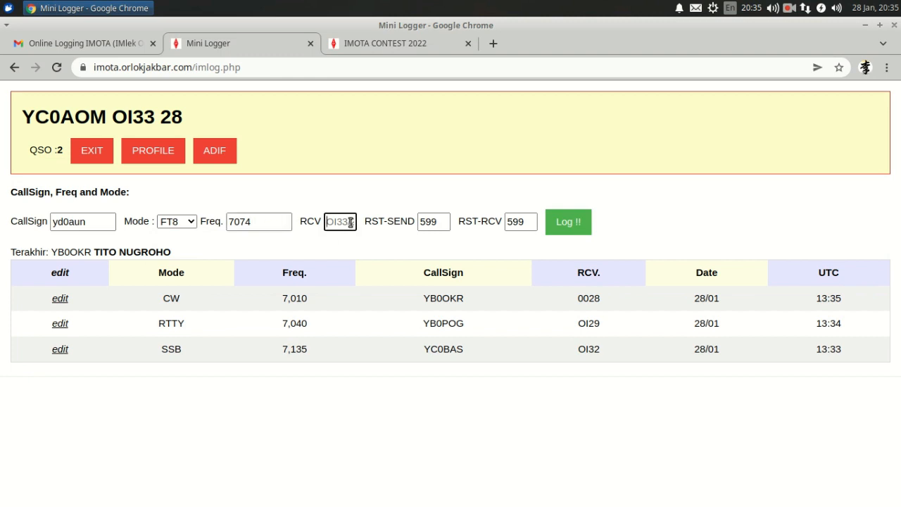
pyautogui.write('oi28')
pyautogui.doubleClick(428, 224)
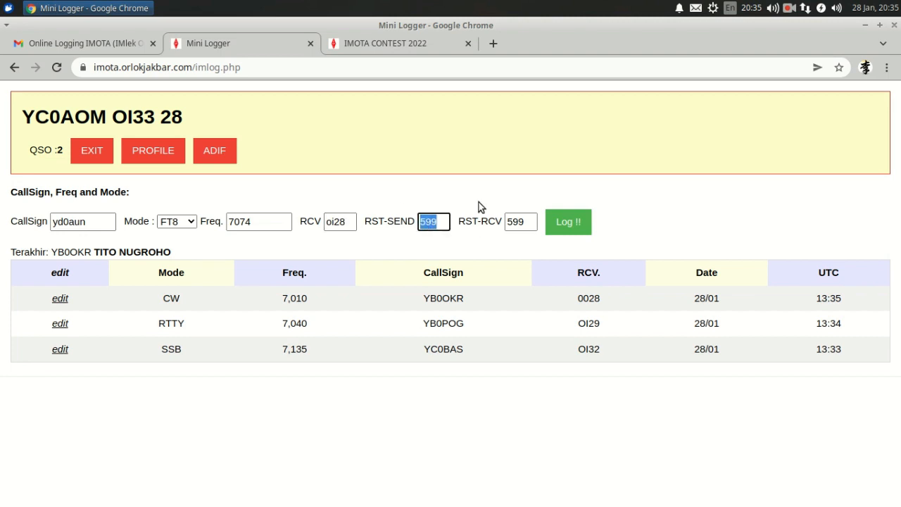
pyautogui.press('BackSpace')
pyautogui.write('-5')
pyautogui.doubleClick(520, 223)
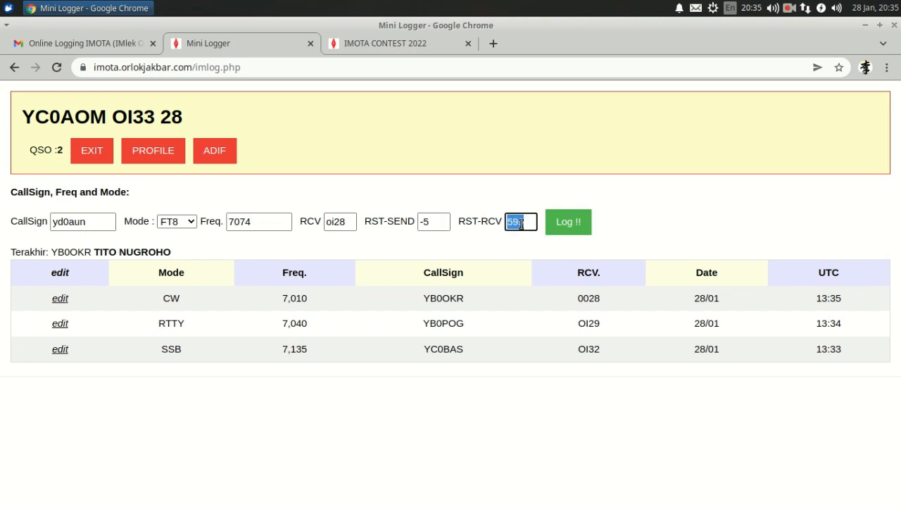
pyautogui.write('-10')
pyautogui.click(572, 230)
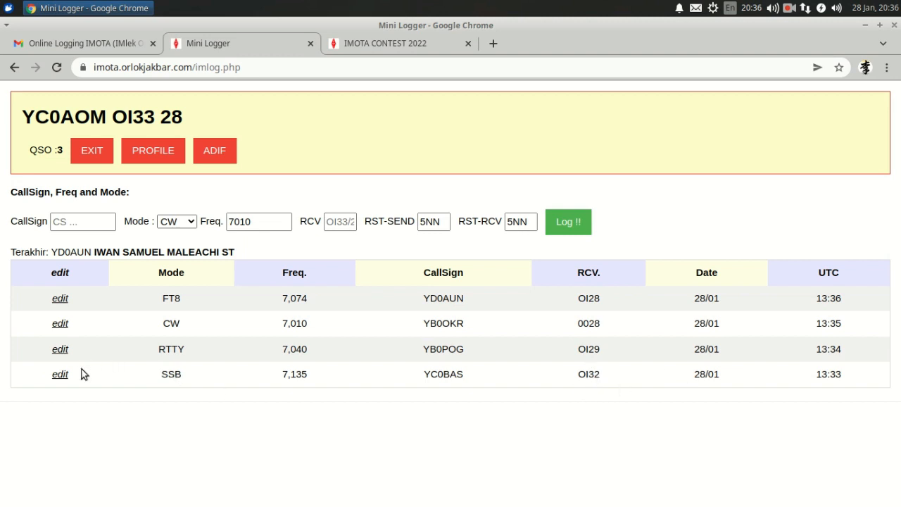
pyautogui.click(60, 375)
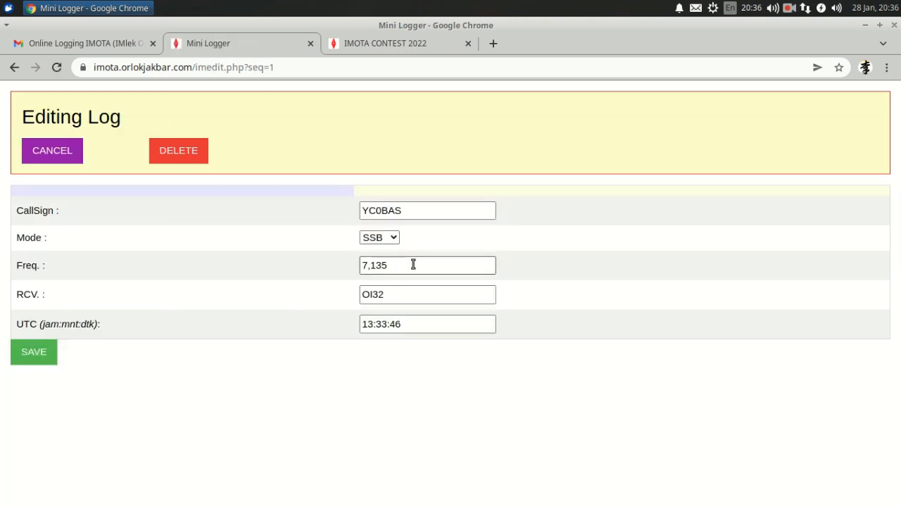
# Step: Change the SSB contact from 7,135 to 7,120 and OI32 to OI35, save, and verify
pyautogui.click(412, 265)
pyautogui.moveTo(370, 265); pyautogui.dragTo(415, 263)
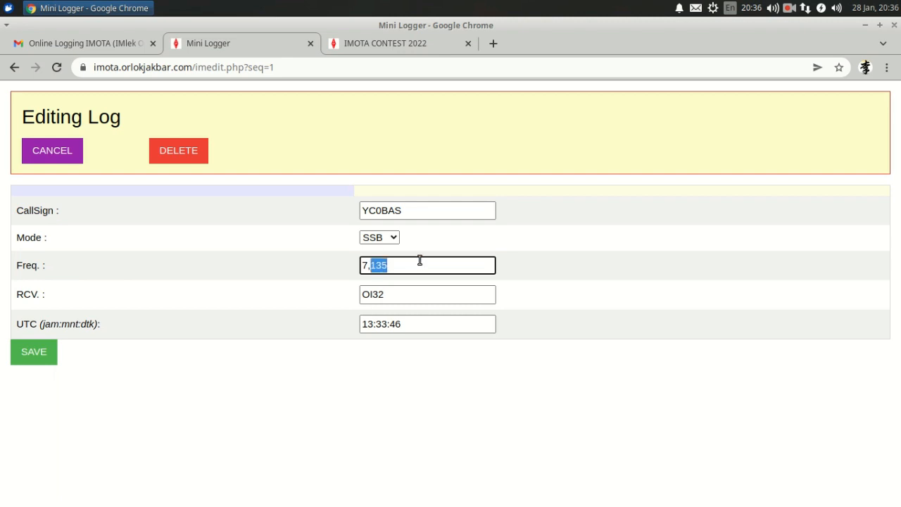
pyautogui.write('120')
pyautogui.click(414, 299)
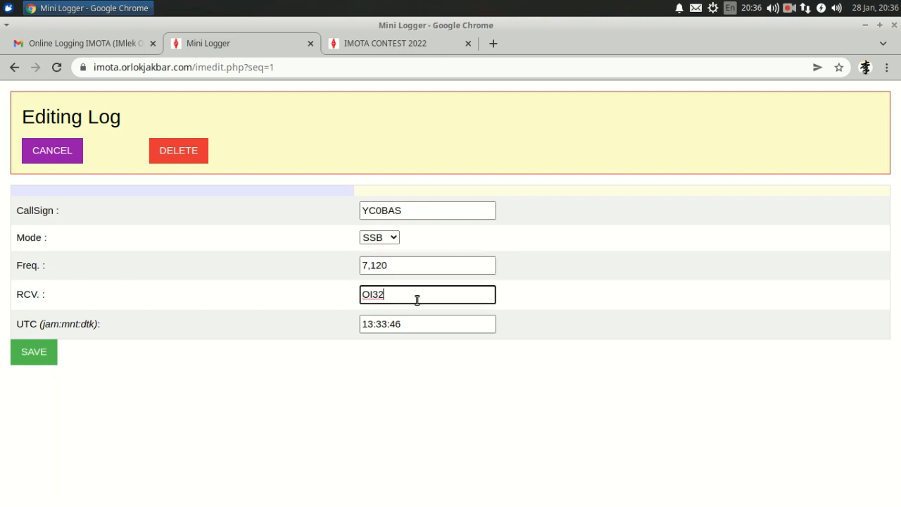
pyautogui.press('BackSpace')
pyautogui.write('5')
pyautogui.click(40, 359)
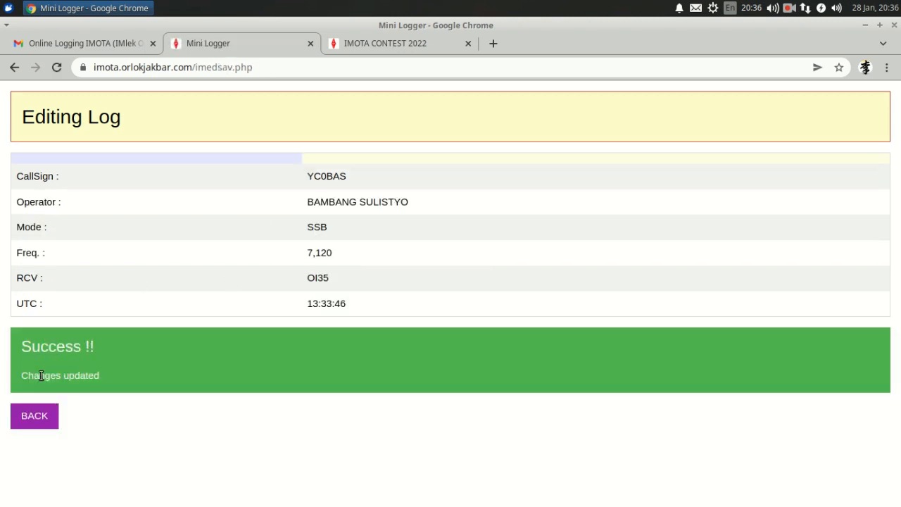
pyautogui.click(32, 416)
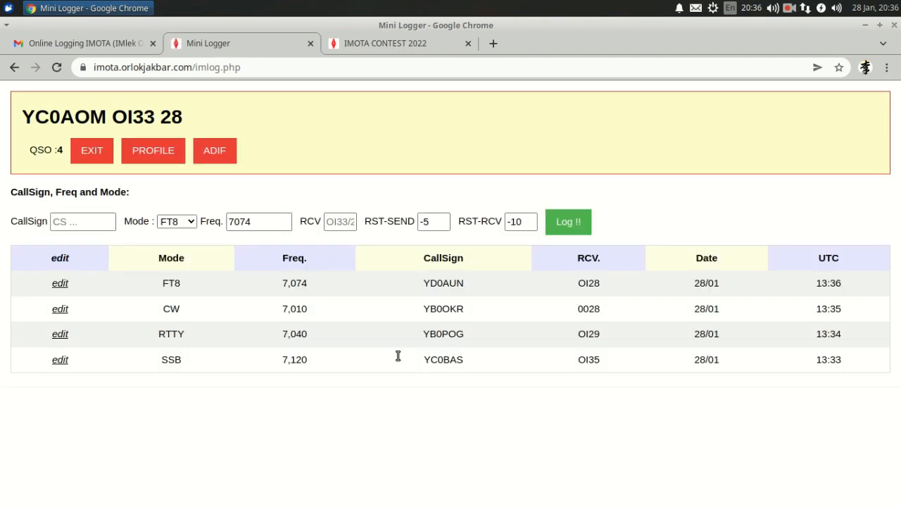
pyautogui.doubleClick(296, 359)
pyautogui.doubleClick(593, 360)
pyautogui.click(595, 385)
# Step: Delete the CW contact on 7,010 and return to the log list
pyautogui.click(61, 308)
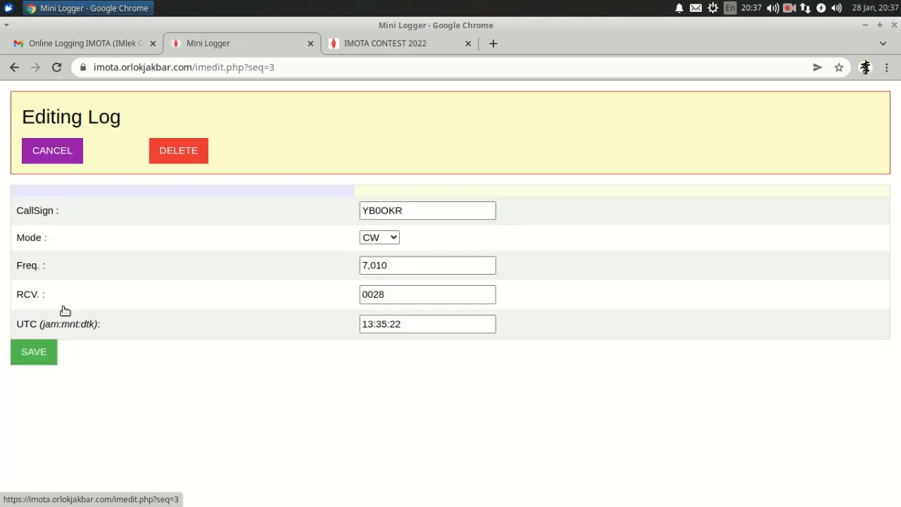
pyautogui.click(177, 152)
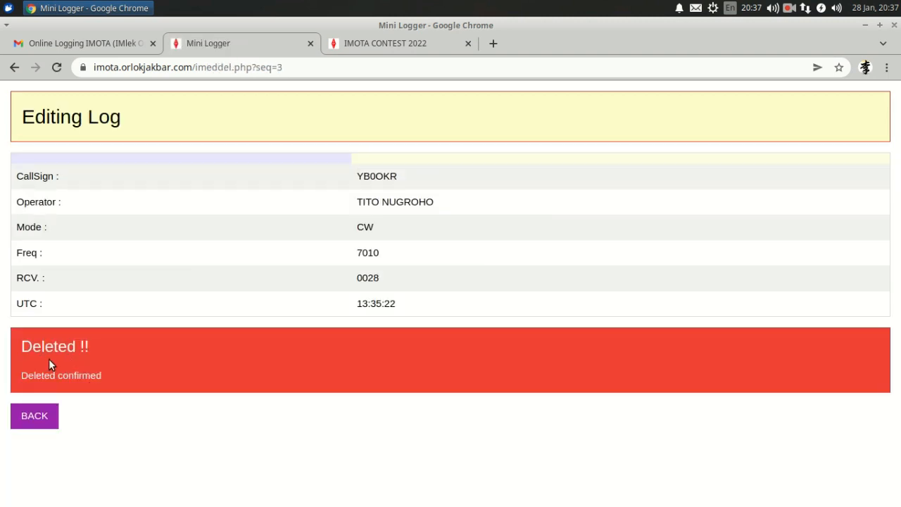
pyautogui.click(44, 417)
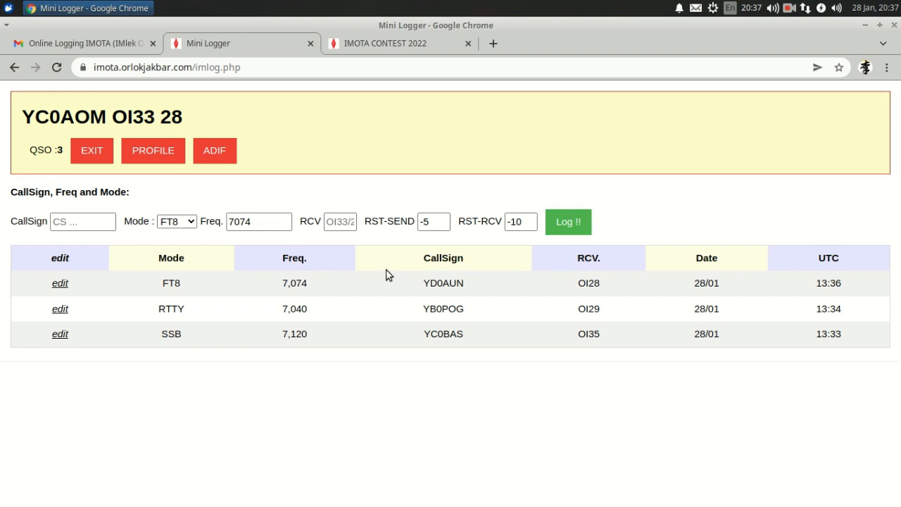
# Step: Replace the profile note 'happy in cia' with 'GONG XI FAT CAI' and save the profile
pyautogui.click(154, 152)
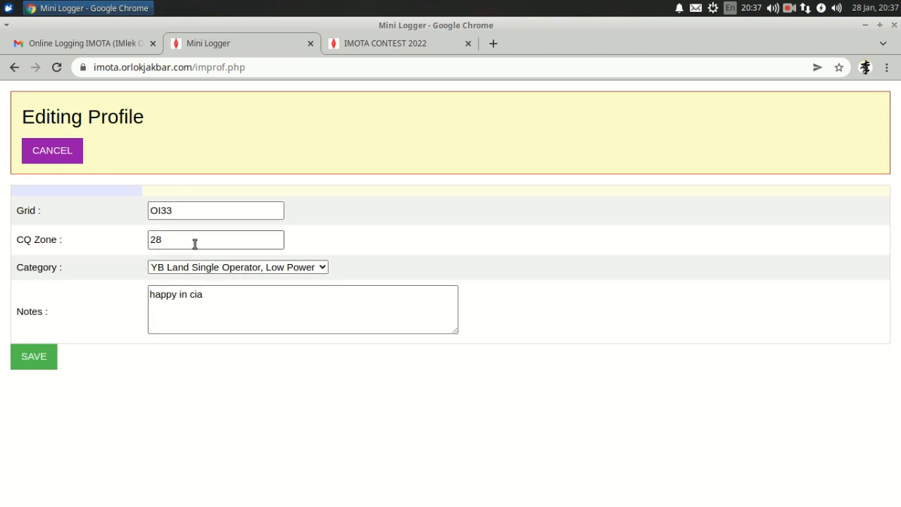
pyautogui.click(318, 267)
pyautogui.click(319, 267)
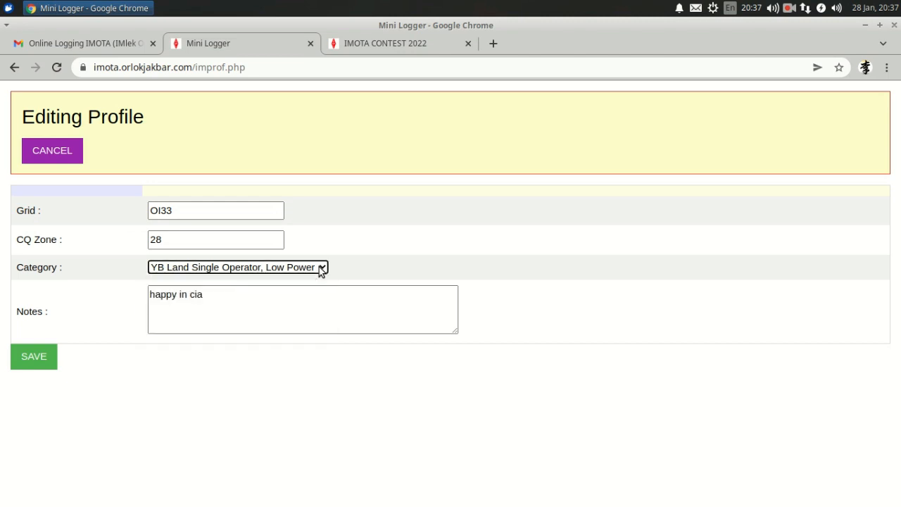
pyautogui.click(233, 297)
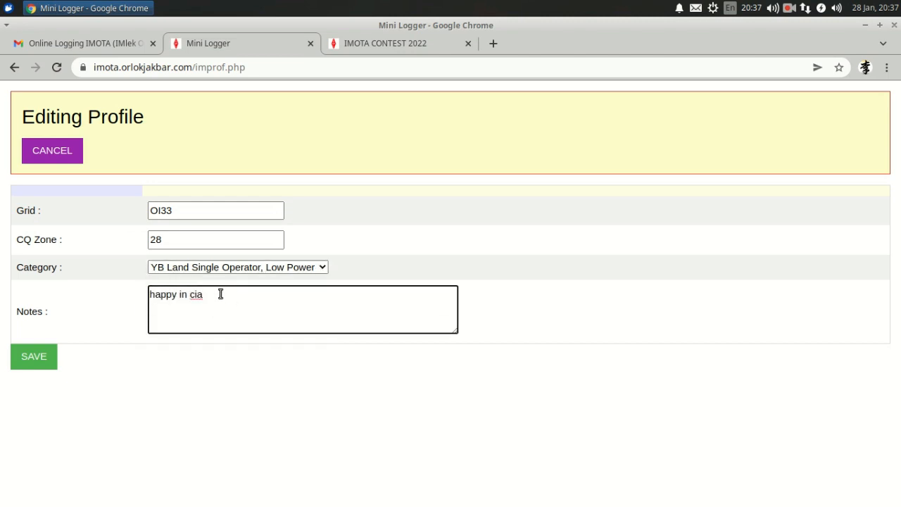
pyautogui.tripleClick(221, 294)
pyautogui.write('GONG')
pyautogui.write('XI FAT CAI')
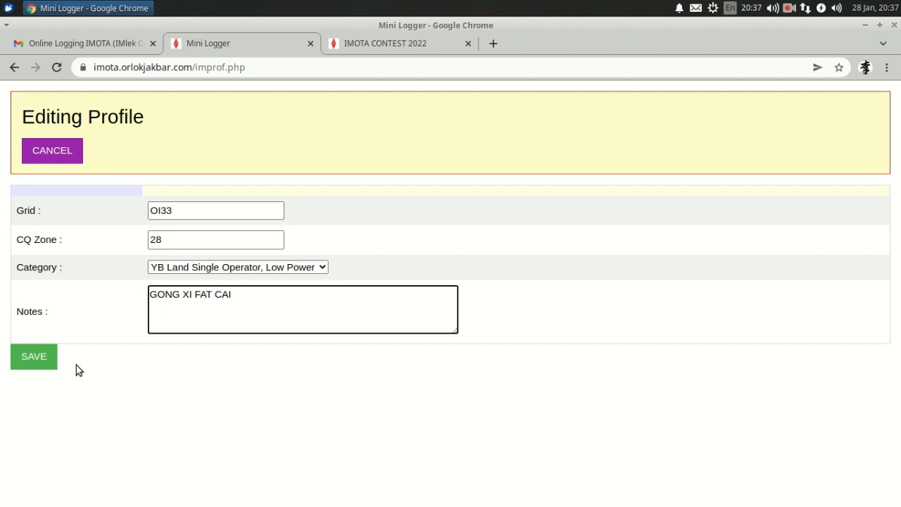
pyautogui.click(51, 362)
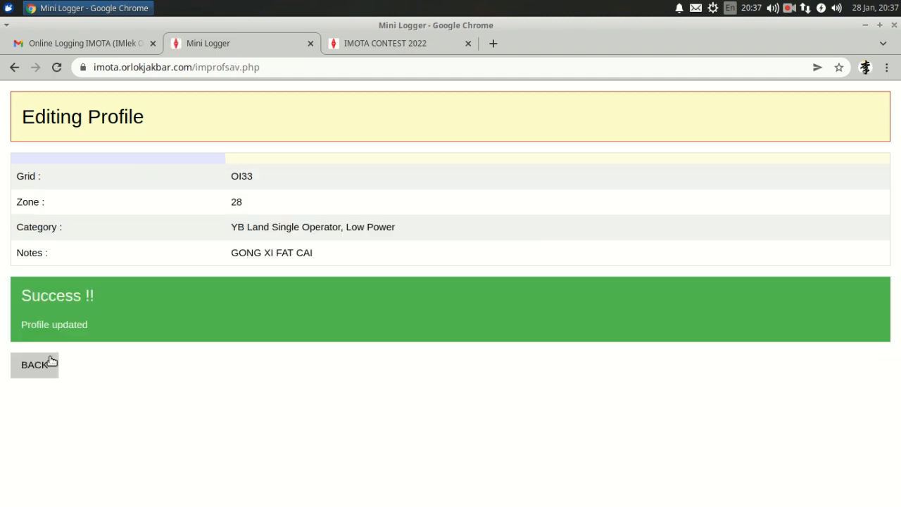
pyautogui.click(47, 370)
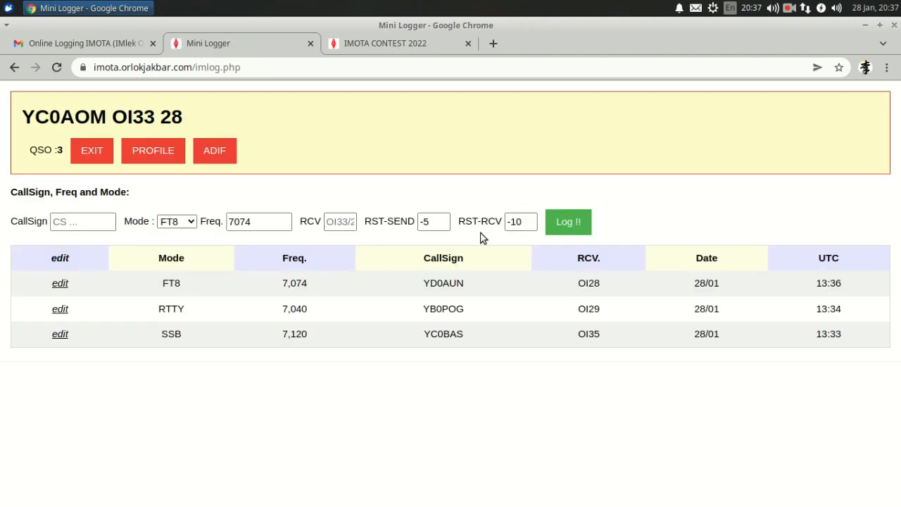
# Step: Download the three-QSO log as an .adi ADIF file and open it from the download bar
pyautogui.click(225, 156)
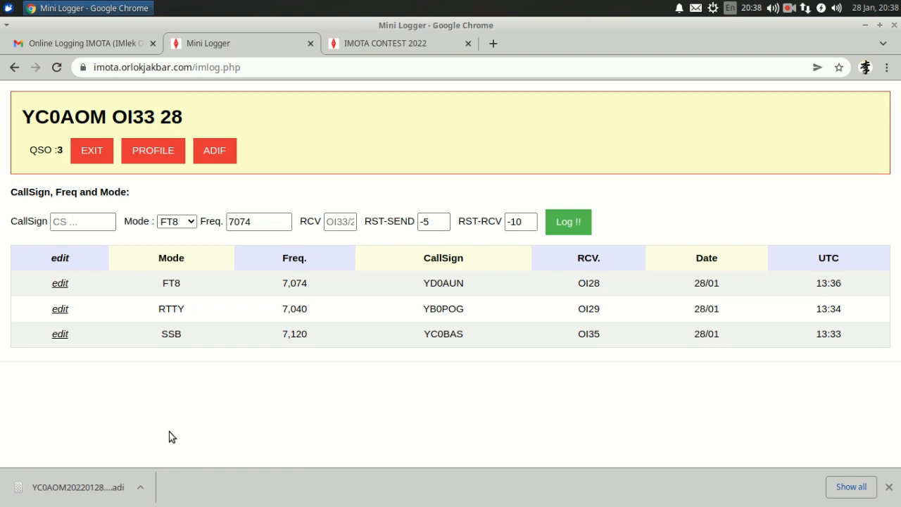
pyautogui.click(91, 490)
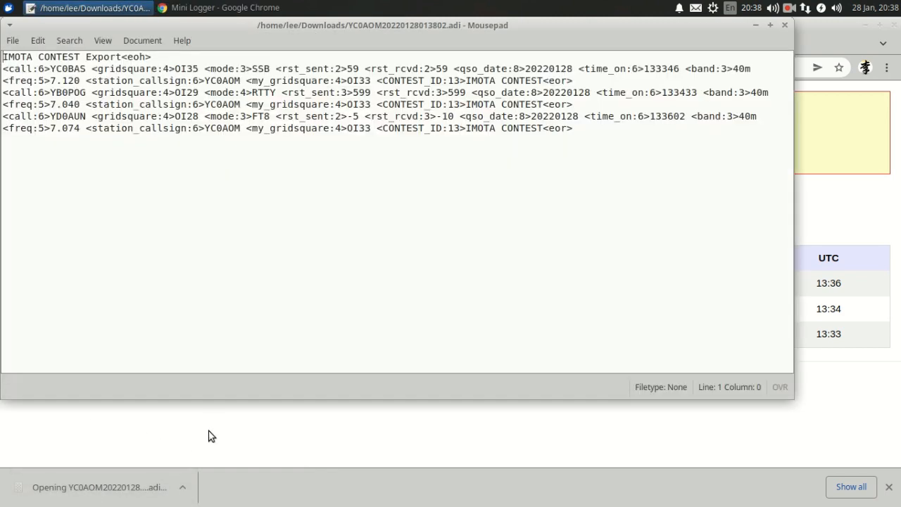
# Step: Move the Mousepad window aside to compare its SSB 7.120, RTTY 7.040 and FT8 7.074 records
pyautogui.moveTo(308, 24); pyautogui.dragTo(362, 53)
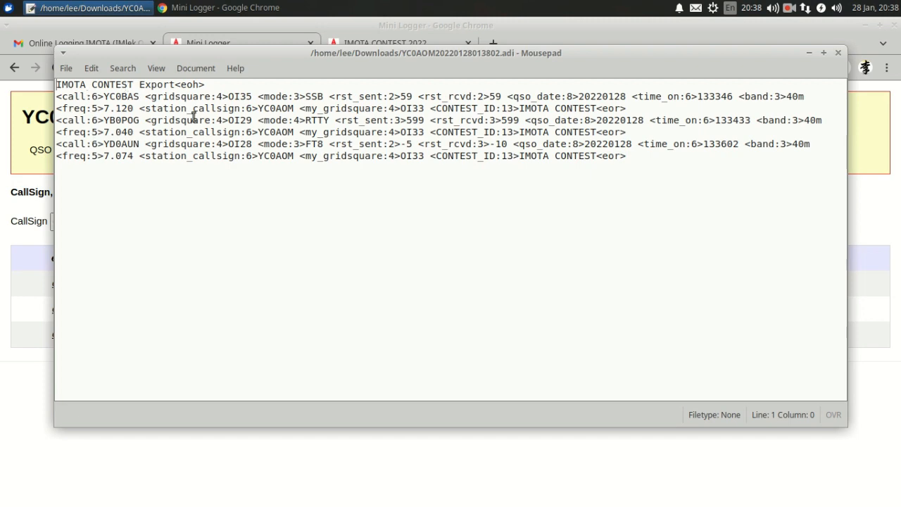
pyautogui.moveTo(408, 52); pyautogui.dragTo(406, 131)
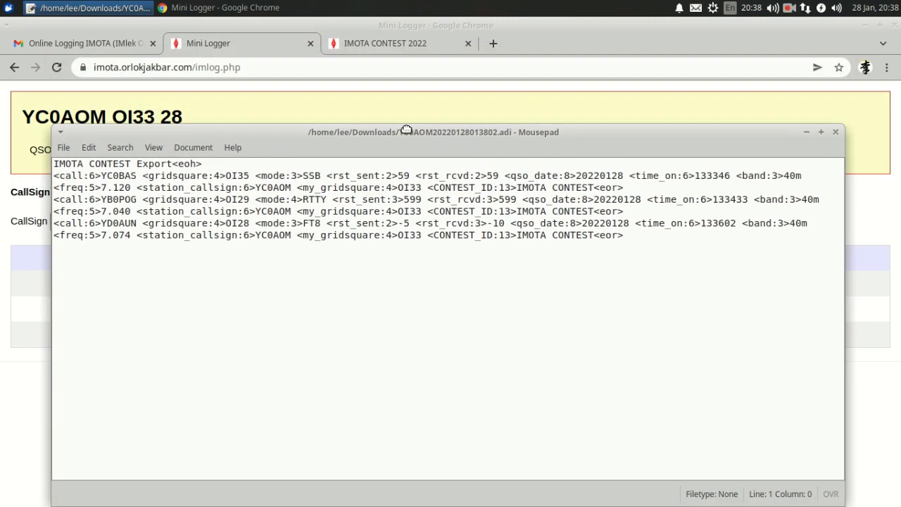
pyautogui.moveTo(310, 130)
pyautogui.mouseDown()
pyautogui.moveTo(316, 206)
pyautogui.moveTo(287, 185)
pyautogui.moveTo(307, 163)
pyautogui.moveTo(311, 176)
pyautogui.moveTo(290, 133)
pyautogui.moveTo(300, 125)
pyautogui.mouseUp()
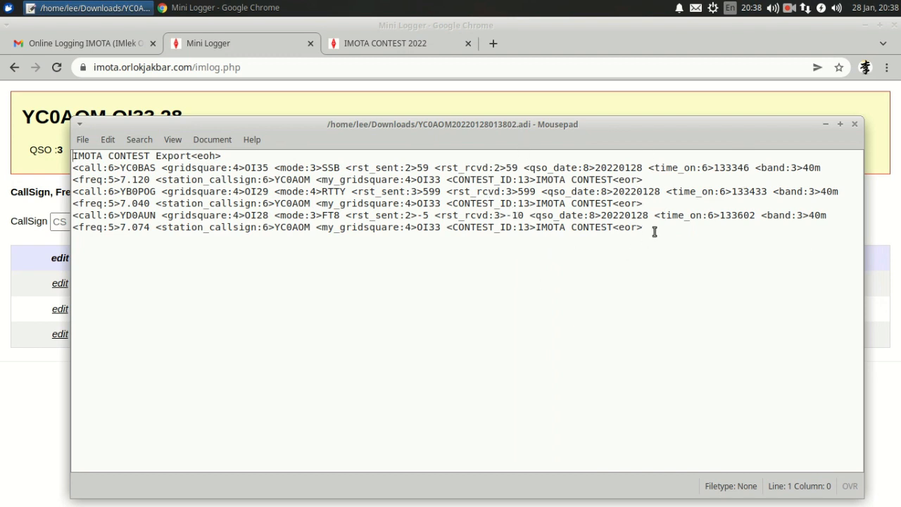
pyautogui.moveTo(639, 129); pyautogui.dragTo(628, 100)
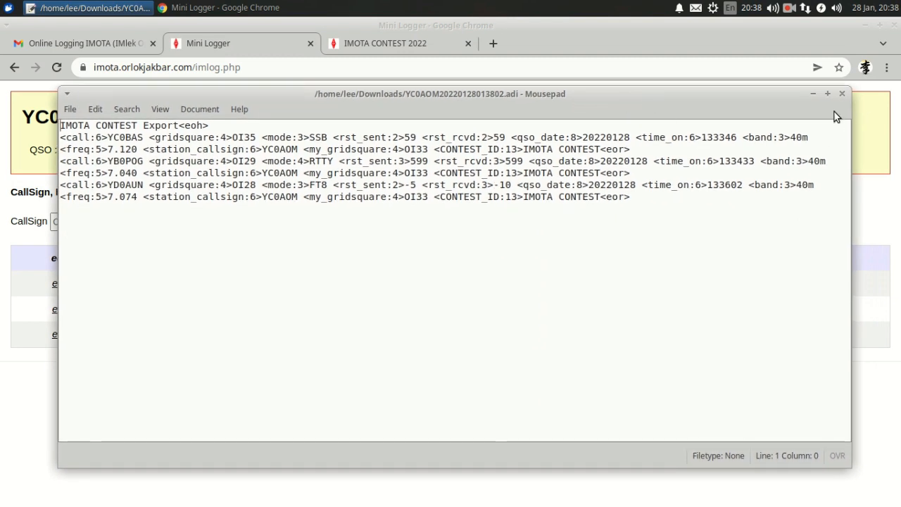
# Step: Close the Mousepad ADIF window to return to the Mini Logger page
pyautogui.click(842, 94)
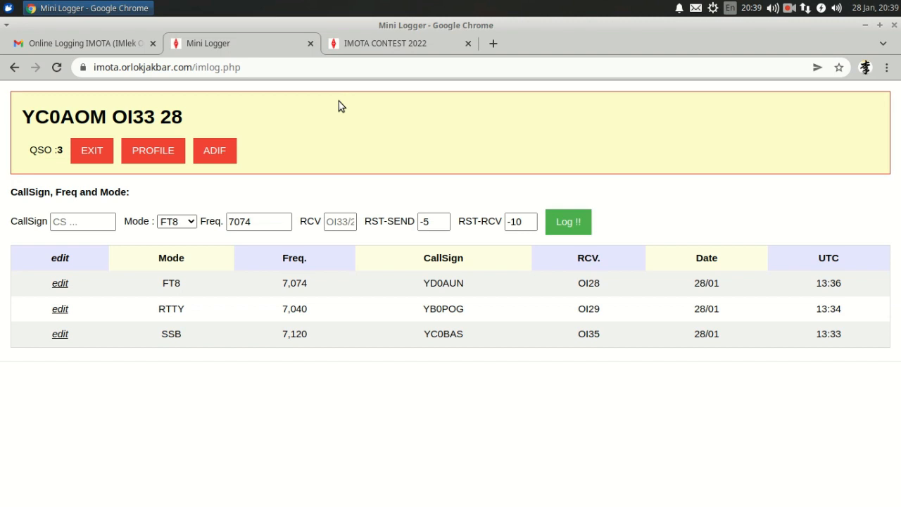
# Step: Exit Mini Logger to view the rekap summary of 3 QSOs scoring 140, then return to Gmail
pyautogui.click(89, 151)
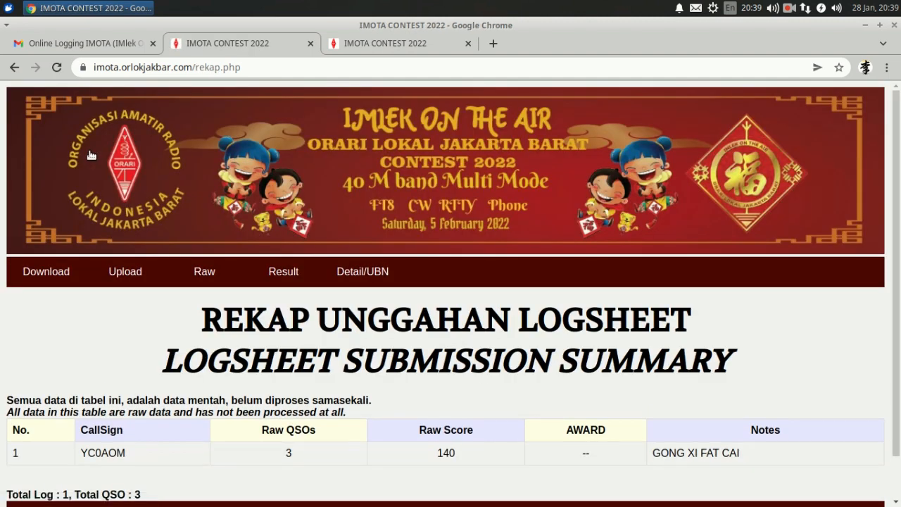
pyautogui.scroll(-2, 81, 312)
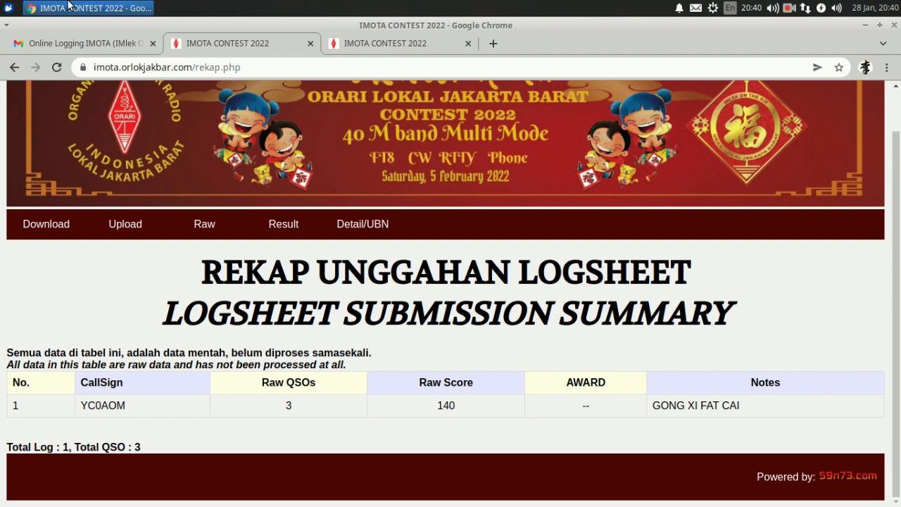
pyautogui.click(109, 44)
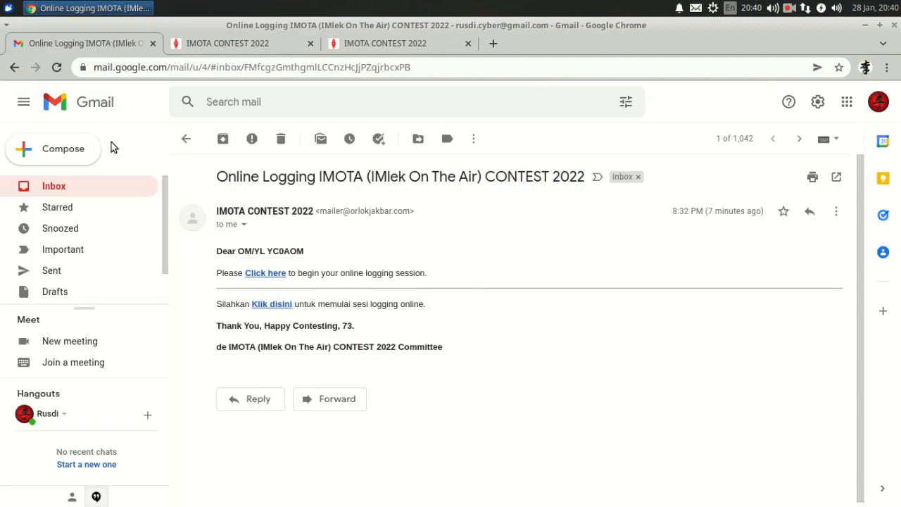
# Step: Close the reopened Mini Logger tab and move the old IMOTA contest e-mail to Trash
pyautogui.click(274, 275)
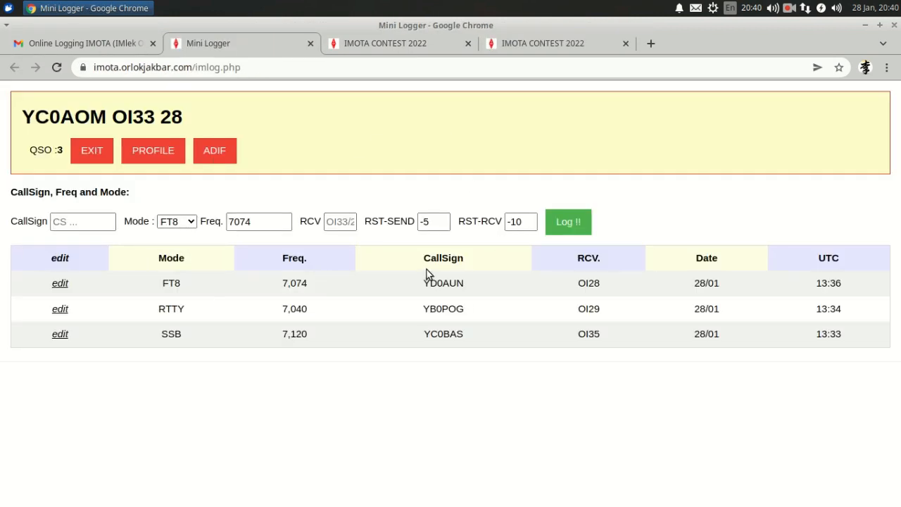
pyautogui.click(310, 44)
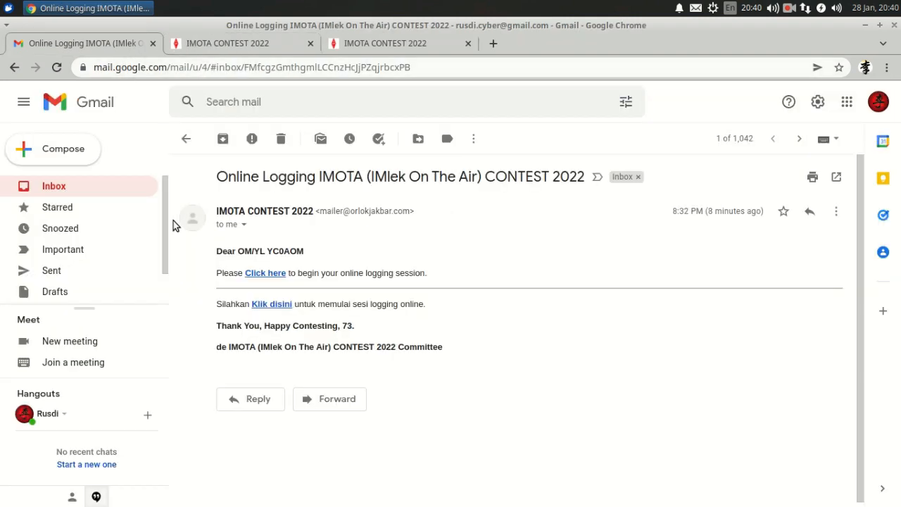
pyautogui.click(65, 188)
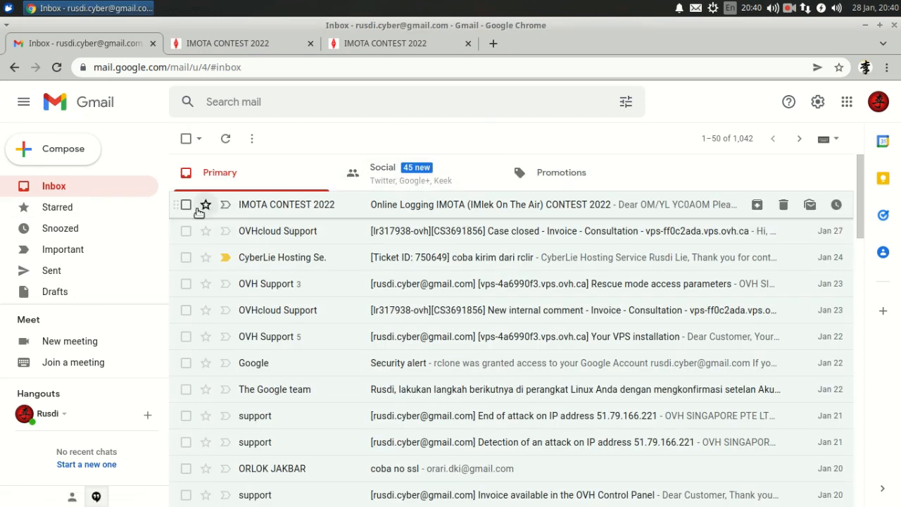
pyautogui.click(186, 206)
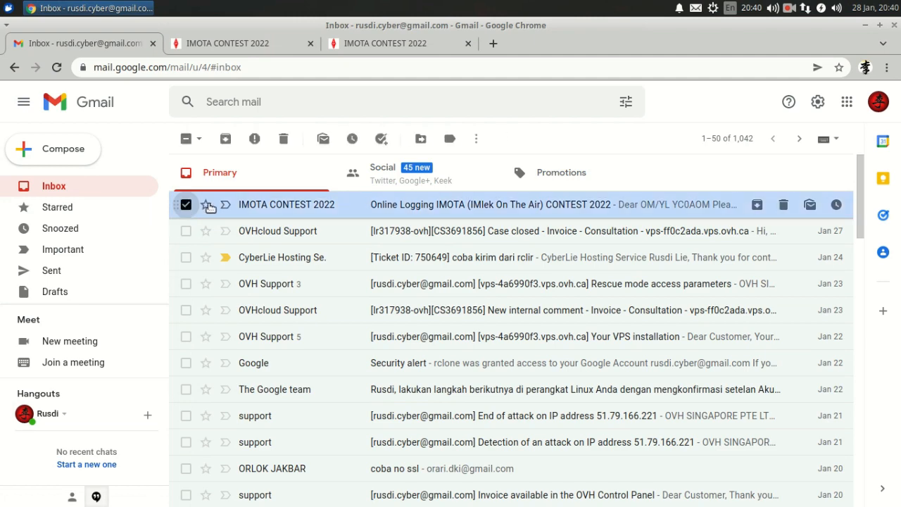
pyautogui.click(285, 139)
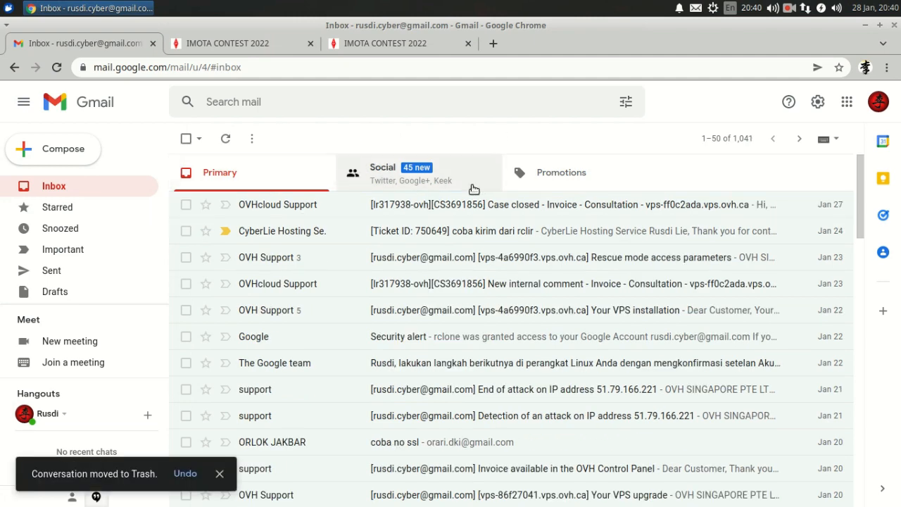
# Step: Close the spare Online Logging tab, leaving the submission summary page showing
pyautogui.click(283, 40)
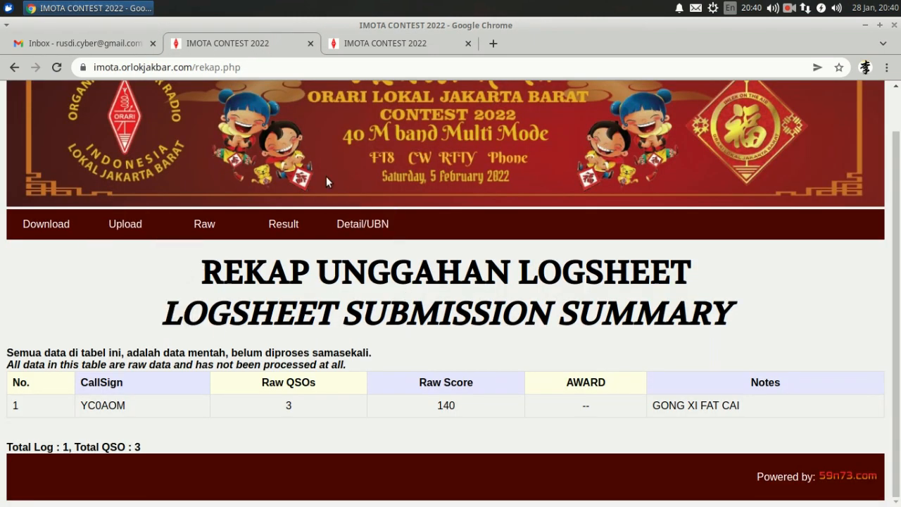
pyautogui.click(404, 44)
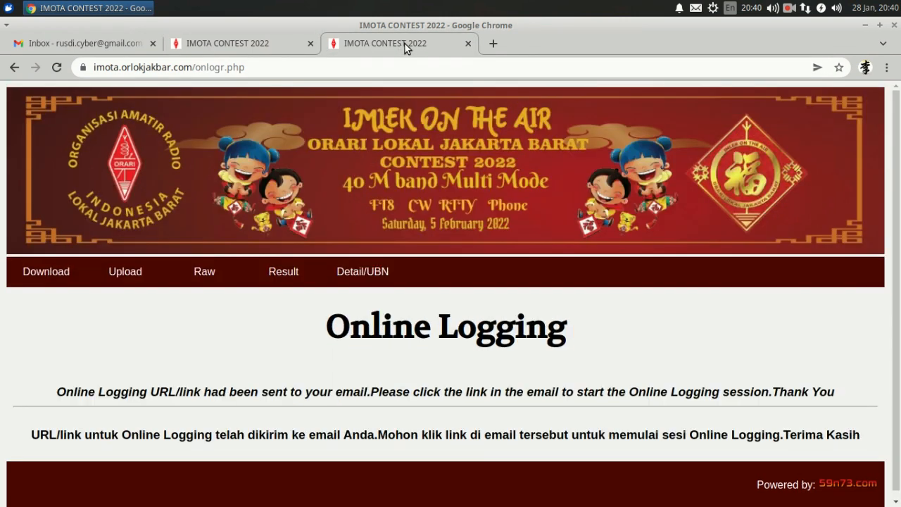
pyautogui.click(468, 44)
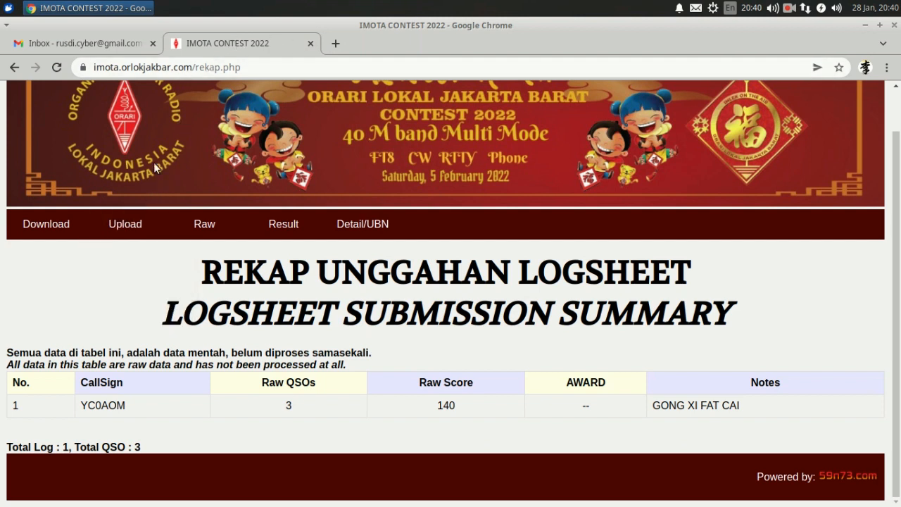
pyautogui.moveTo(133, 216)
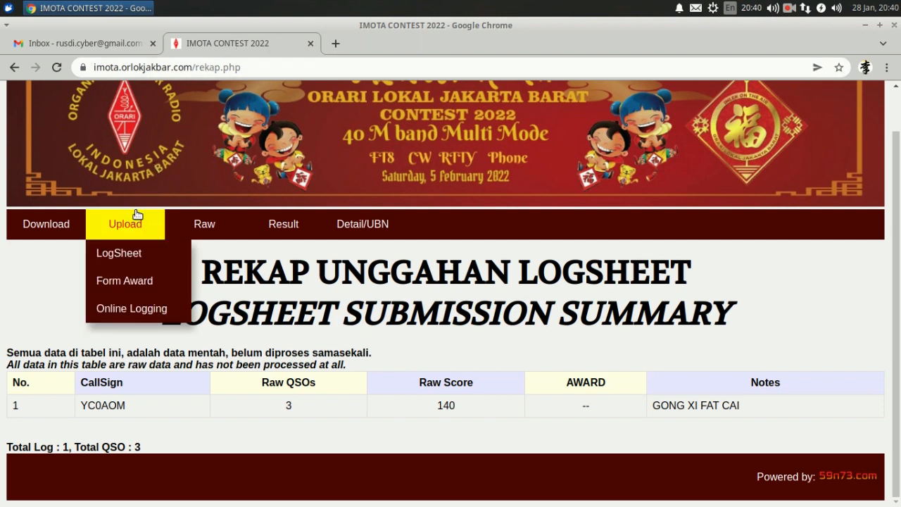
# Step: Submit the station's callsign and e-mail address on the Online Logging form to request a new link
pyautogui.click(143, 313)
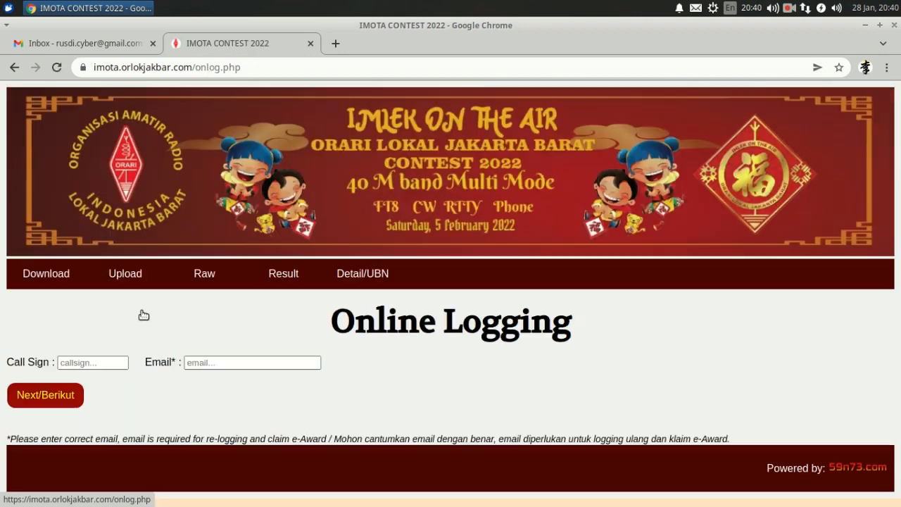
pyautogui.click(113, 362)
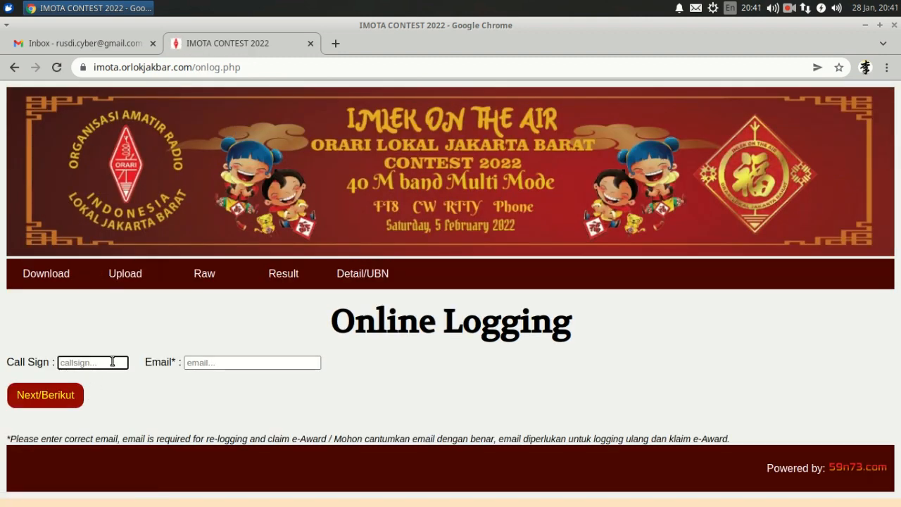
pyautogui.write('yc0aom')
pyautogui.press('Tab')
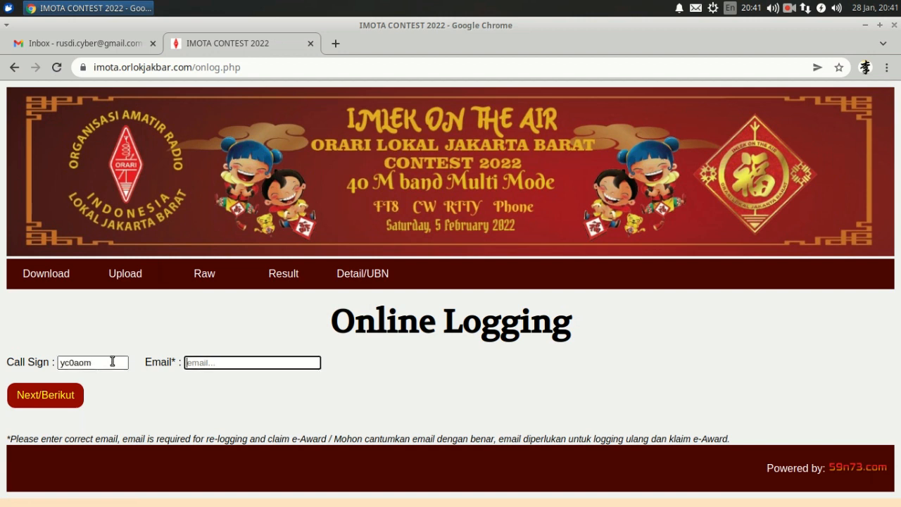
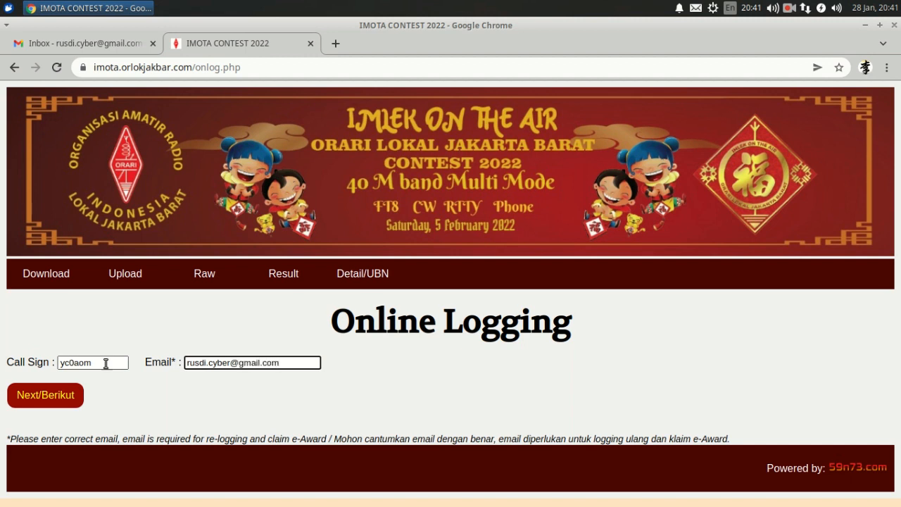
pyautogui.click(50, 402)
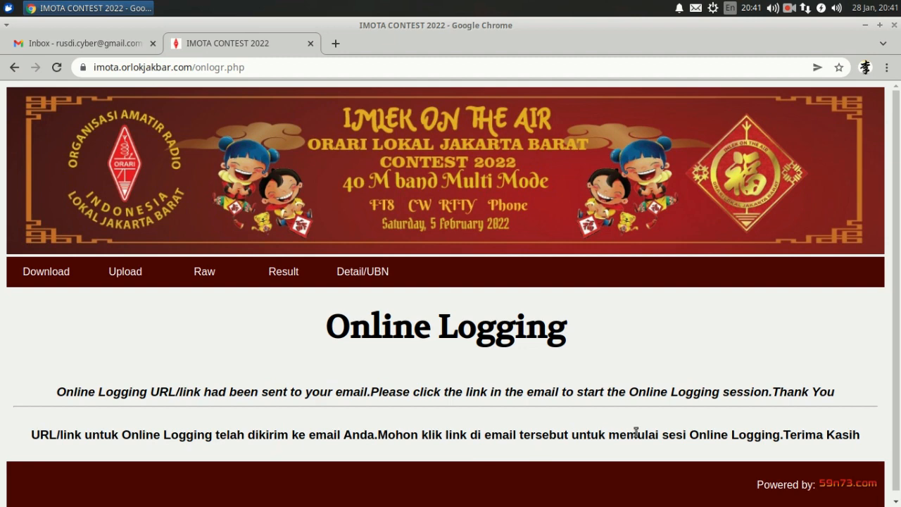
# Step: Refresh Gmail, open the new IMOTA CONTEST 2022 e-mail and follow its 'Click here' link
pyautogui.click(98, 47)
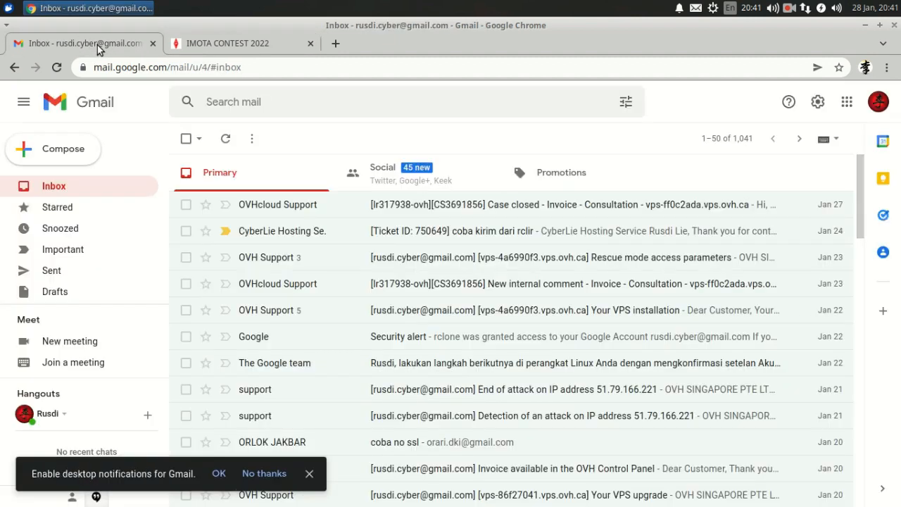
pyautogui.click(226, 139)
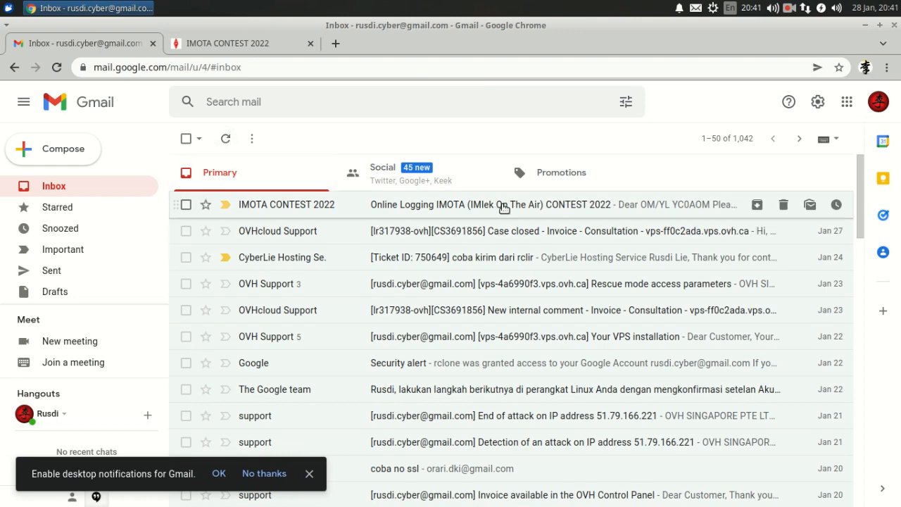
pyautogui.click(504, 208)
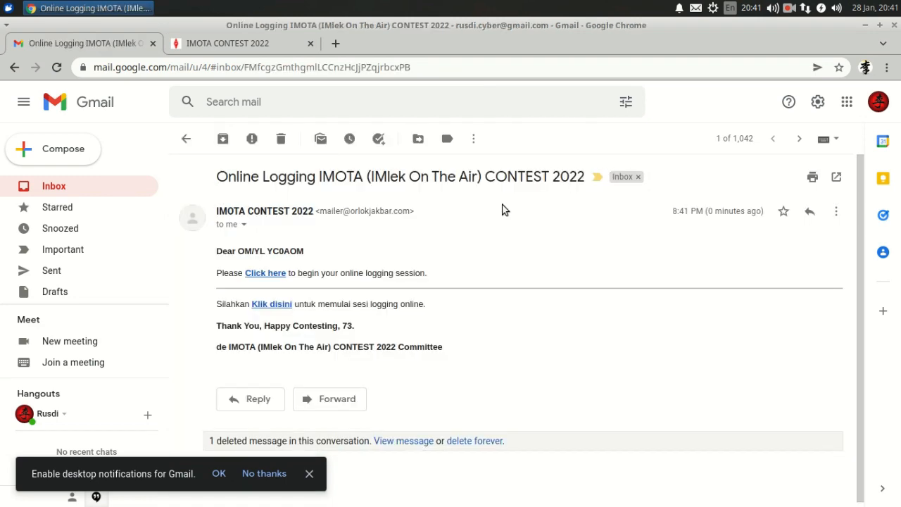
pyautogui.click(272, 274)
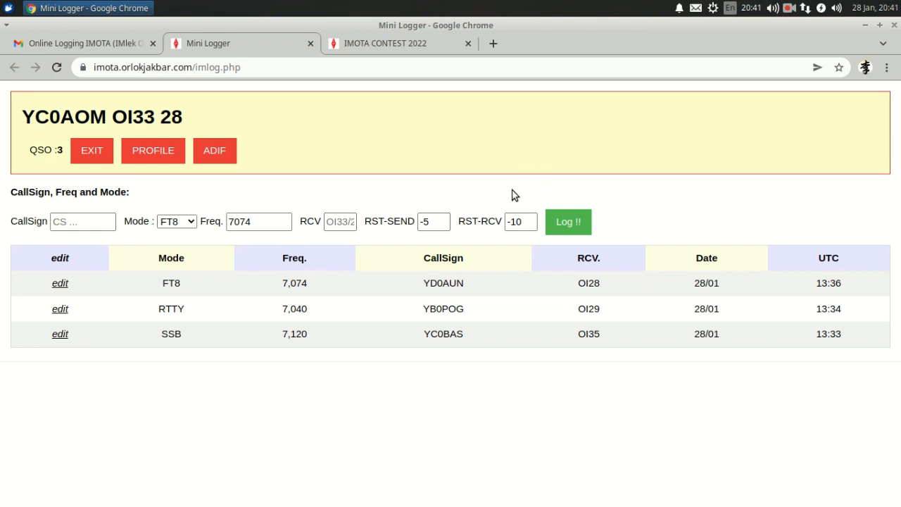
# Step: Exit the reopened Mini Logger and finish on the rekap.php summary showing 3 QSOs, score 140
pyautogui.click(92, 151)
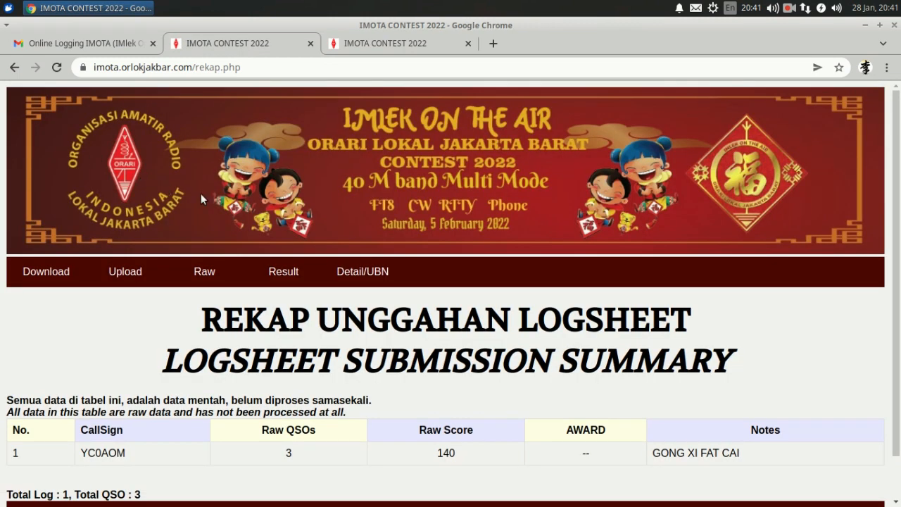
pyautogui.click(418, 46)
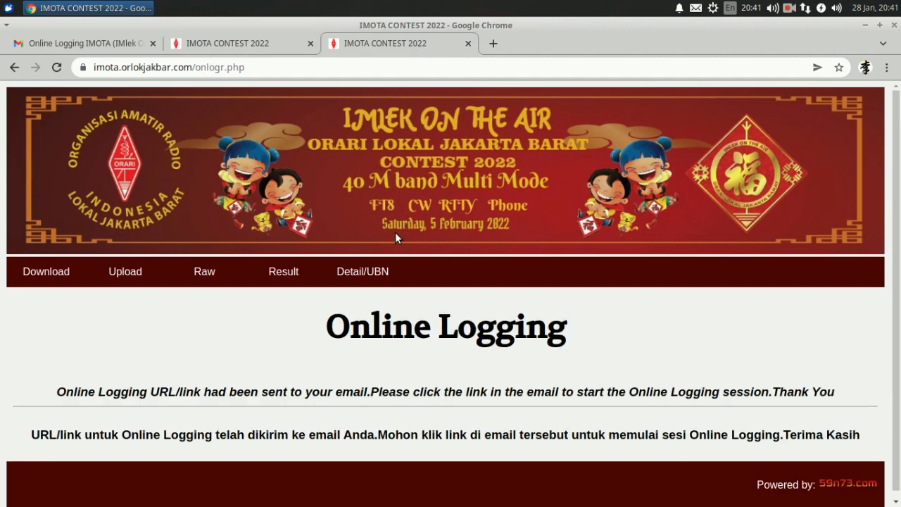
pyautogui.click(106, 43)
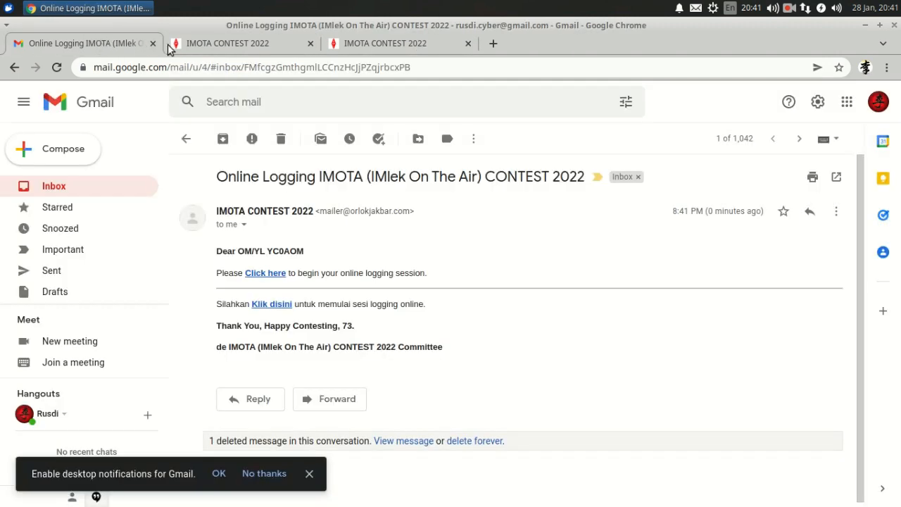
pyautogui.click(226, 44)
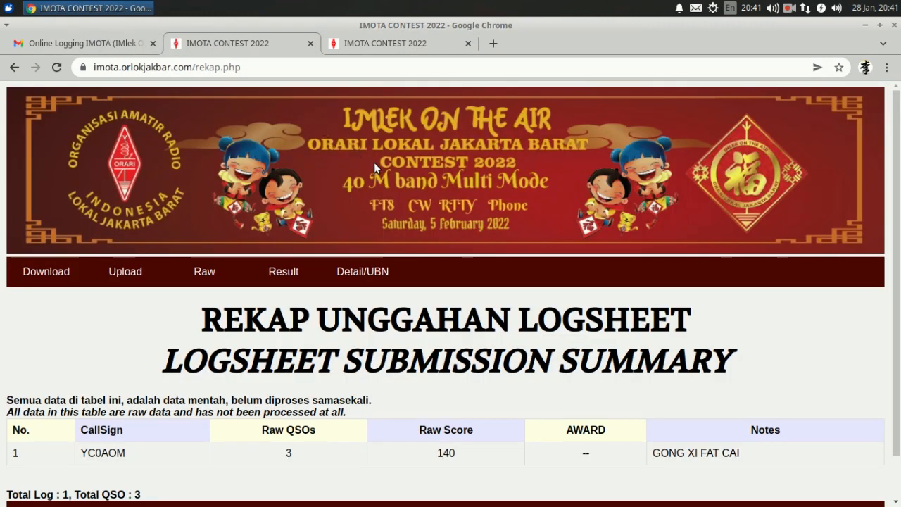